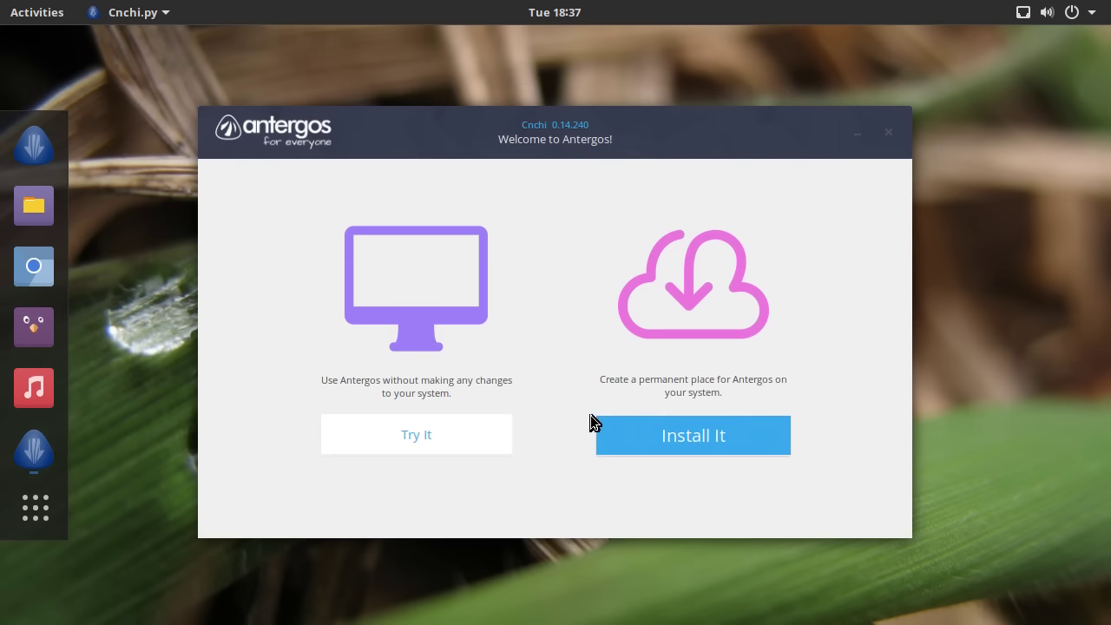
- Start a permanent Antergos install and continue in English to the system check
click(713, 433)
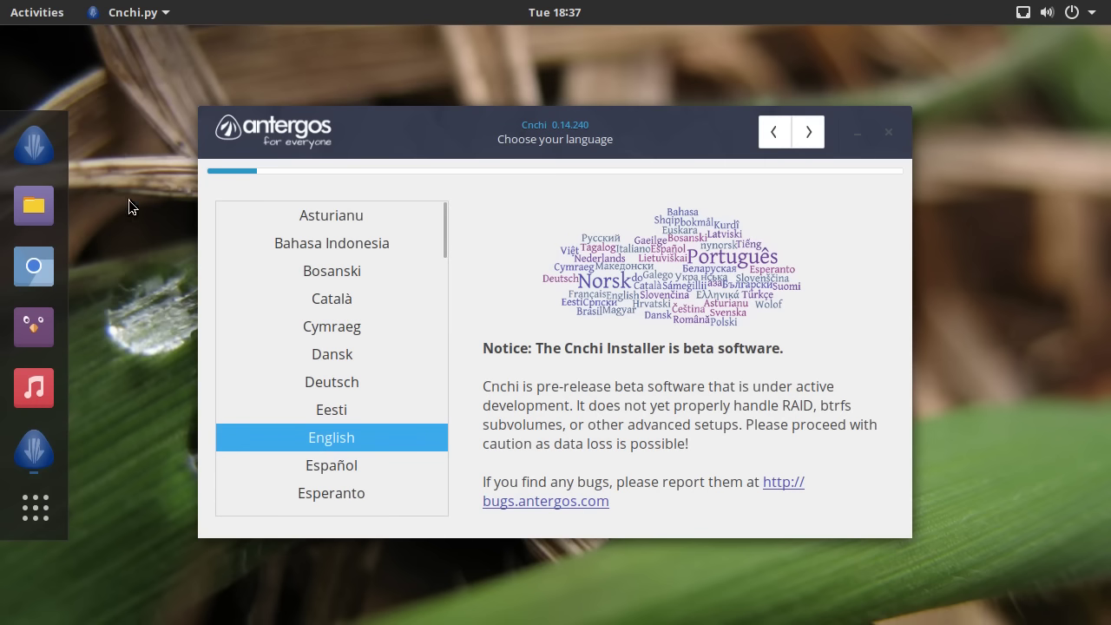
click(37, 12)
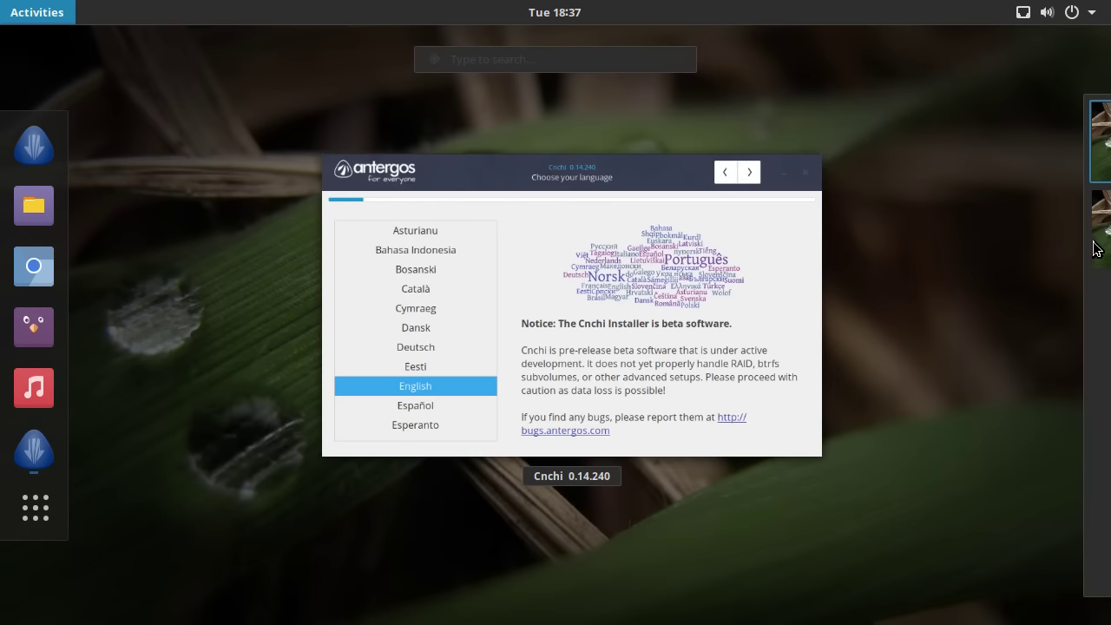
click(631, 316)
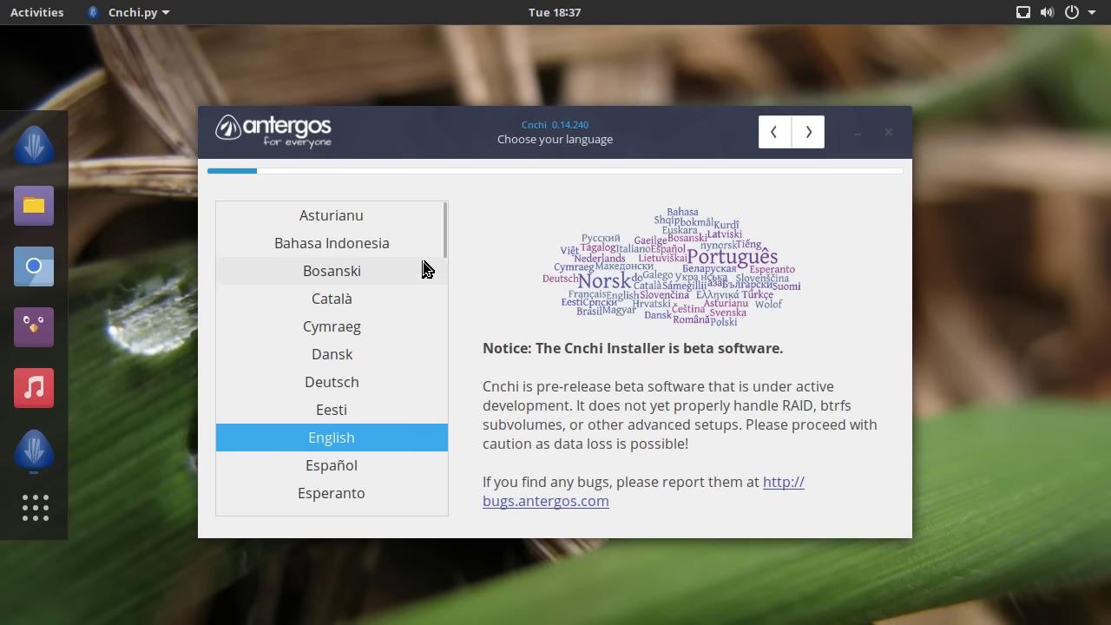
mouse_move(446, 235)
mouse_down()
mouse_move(440, 500)
mouse_move(446, 218)
mouse_up()
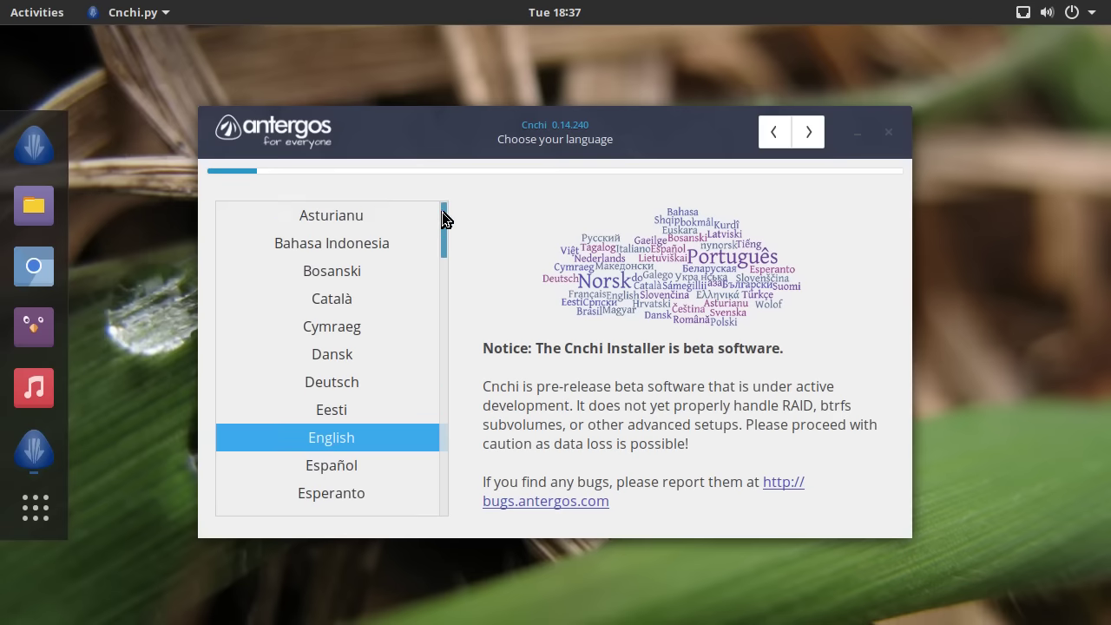
click(810, 133)
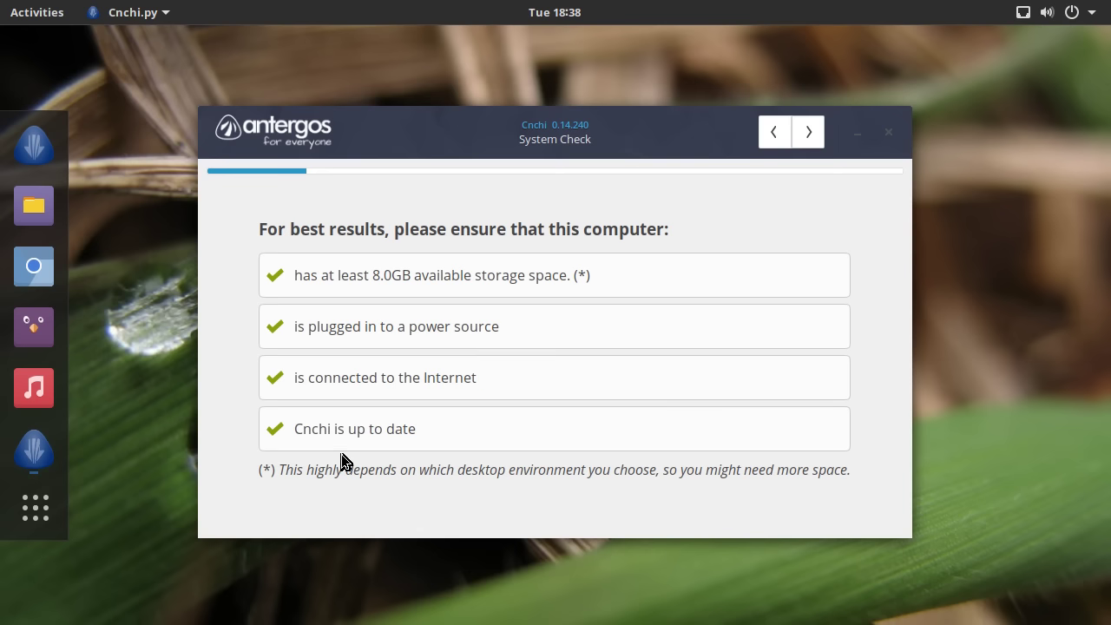
- Move to the location step and pick English (GB), United Kingdom
click(804, 131)
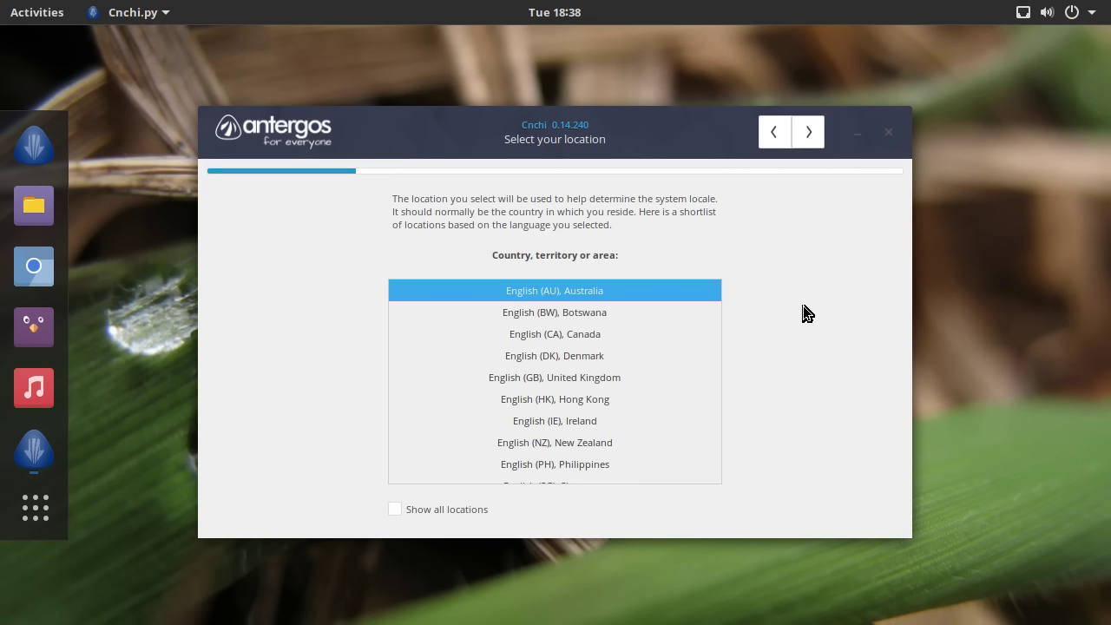
click(625, 376)
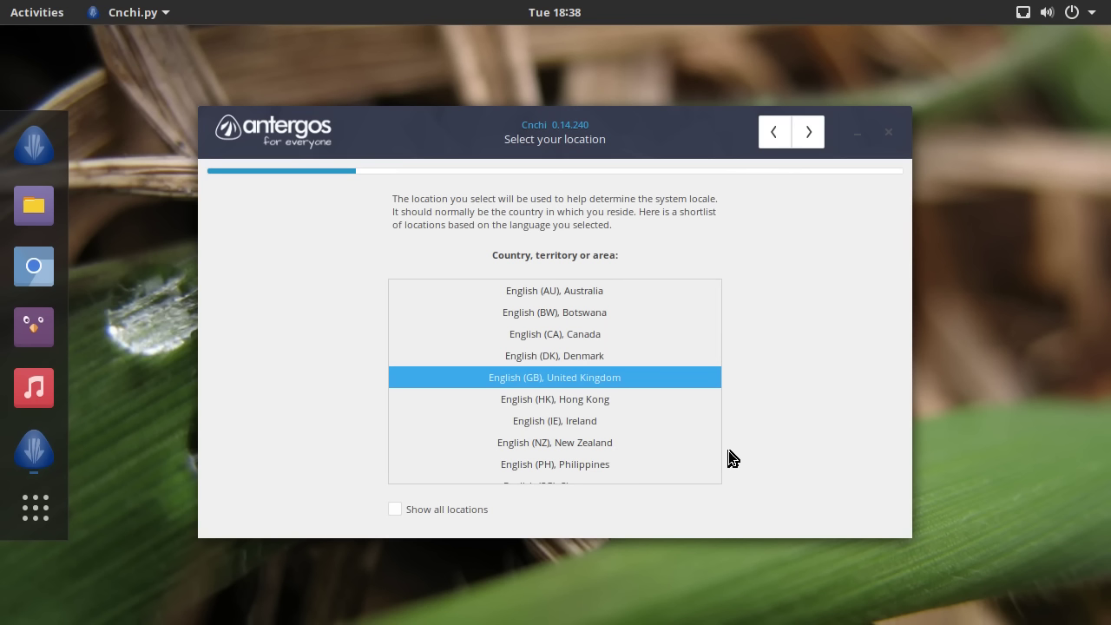
- Set the timezone to Europe / London on the map and continue to keyboard layout
click(813, 132)
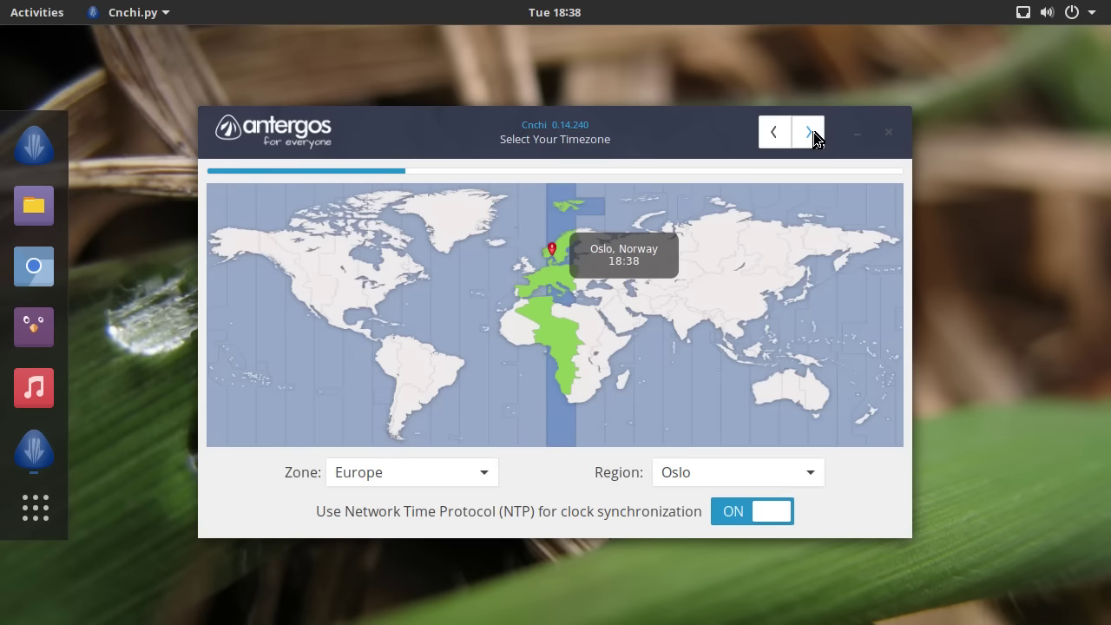
click(526, 269)
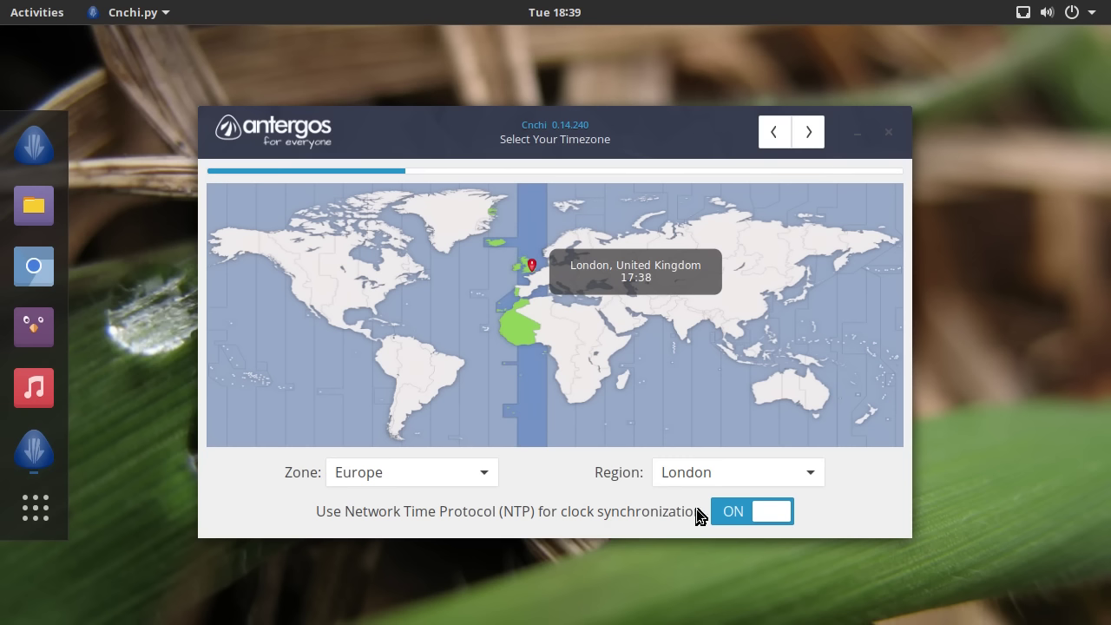
click(808, 132)
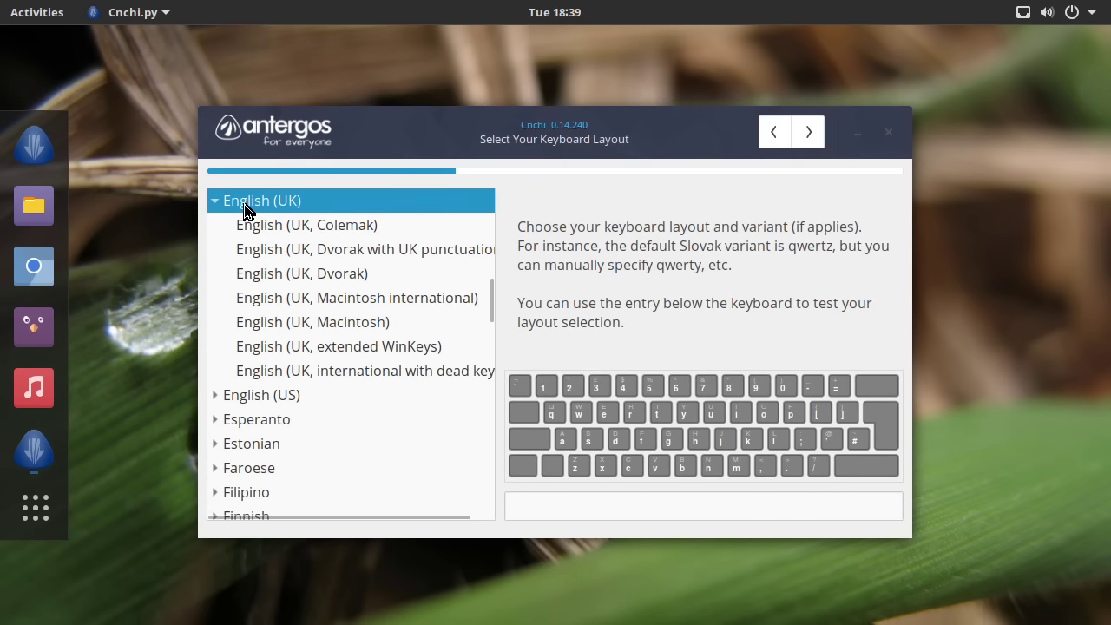
click(800, 141)
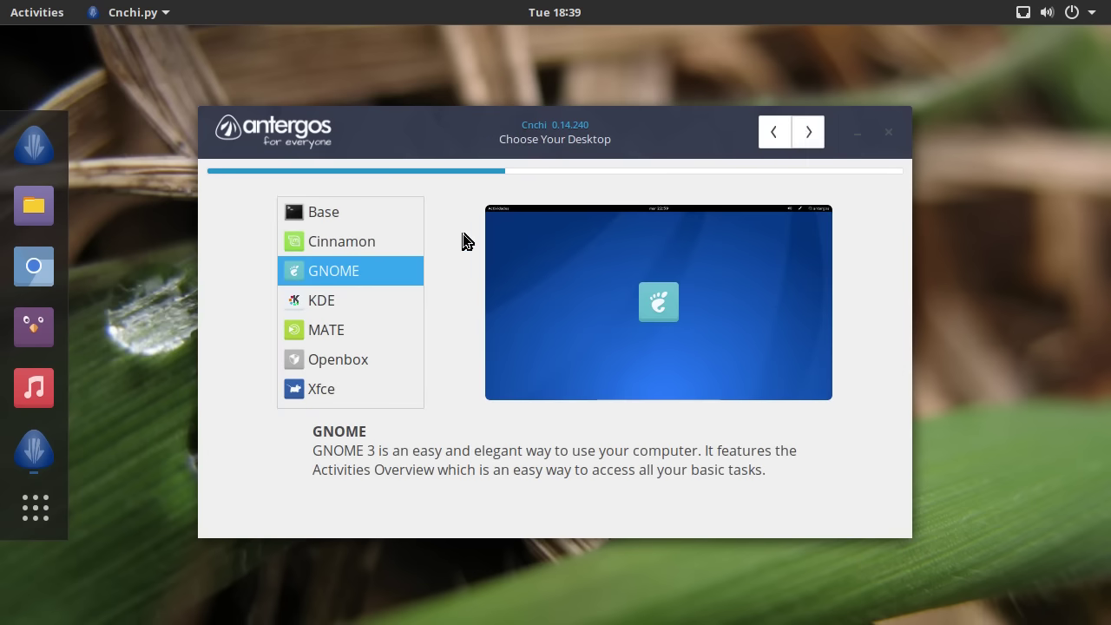
click(368, 212)
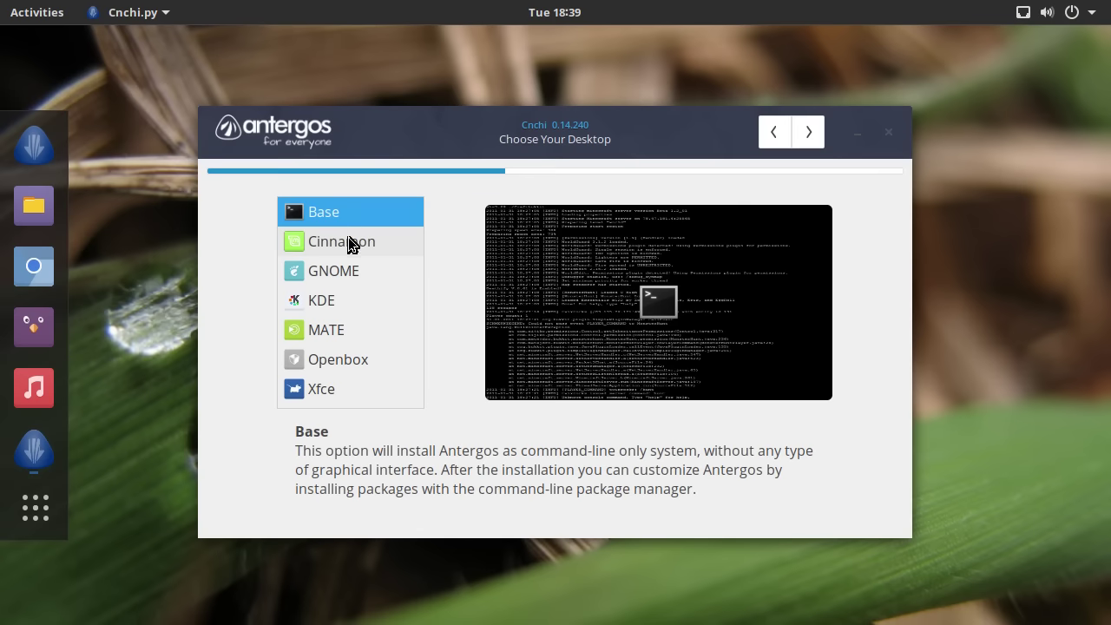
click(347, 241)
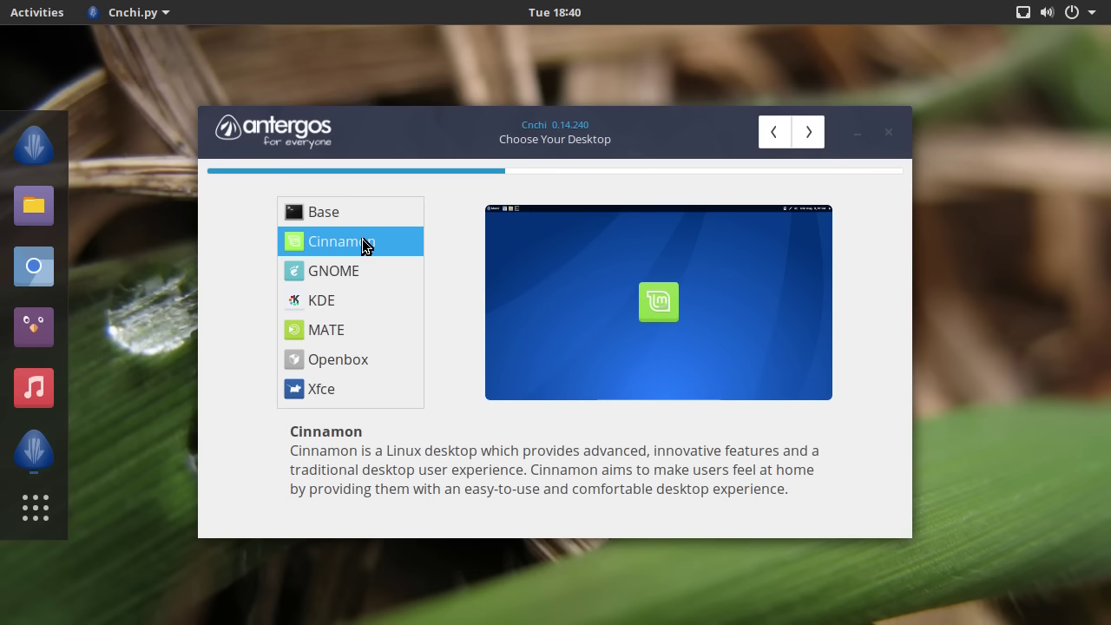
- Preview the GNOME, KDE, MATE, Openbox, Xfce, Cinnamon and Base desktop options
click(365, 272)
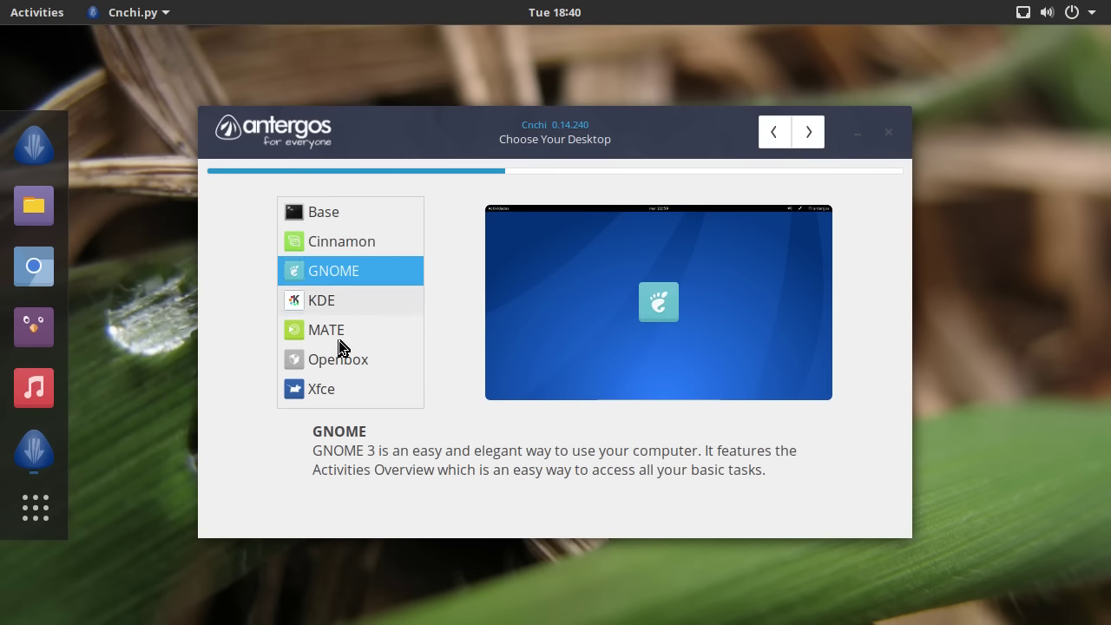
click(347, 296)
click(333, 333)
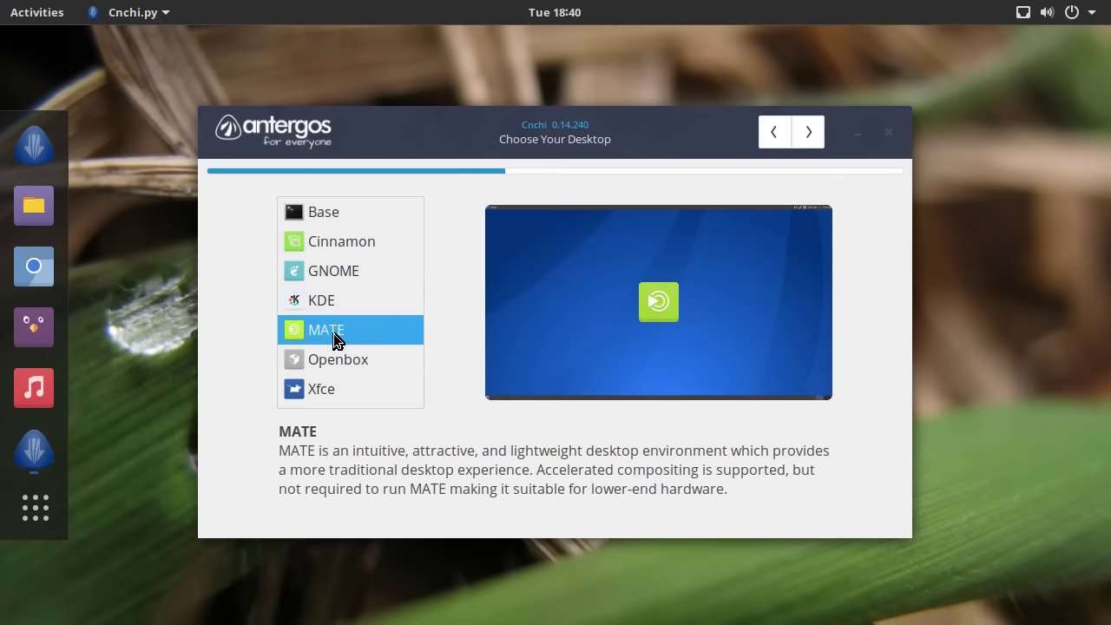
click(334, 365)
click(333, 389)
click(341, 244)
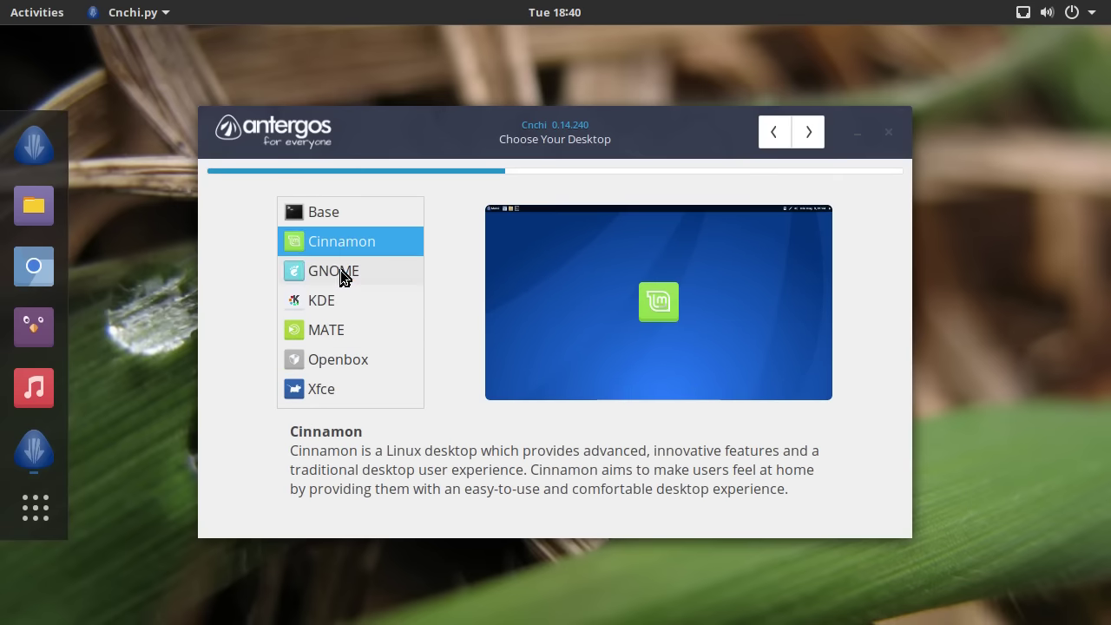
click(339, 274)
click(330, 216)
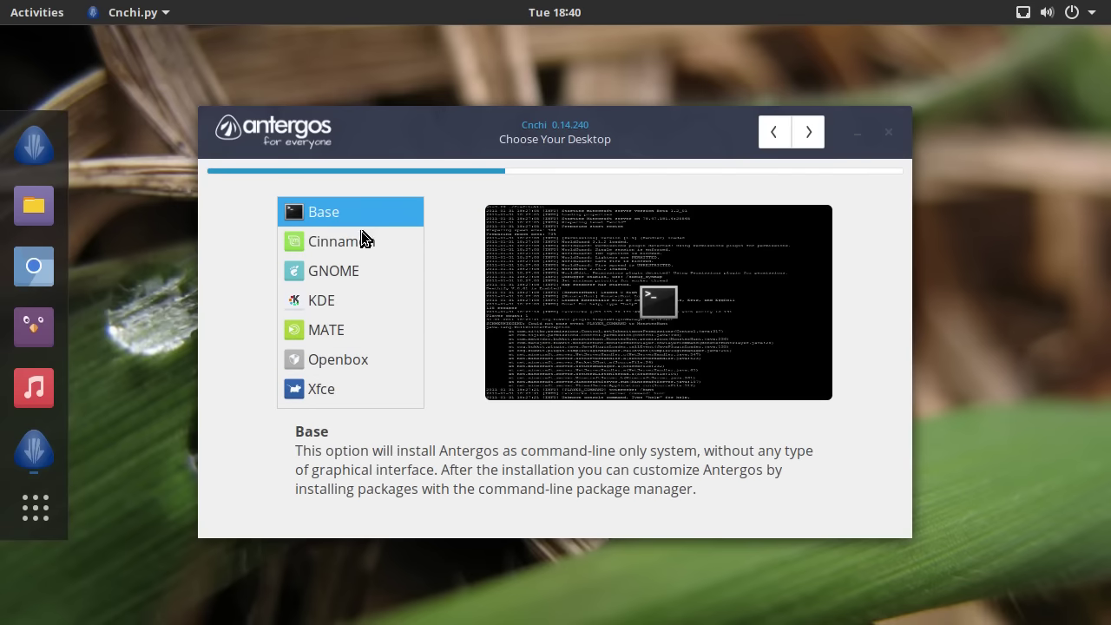
- Compare Cinnamon, MATE, Xfce, GNOME and KDE again, finally selecting MATE
click(350, 236)
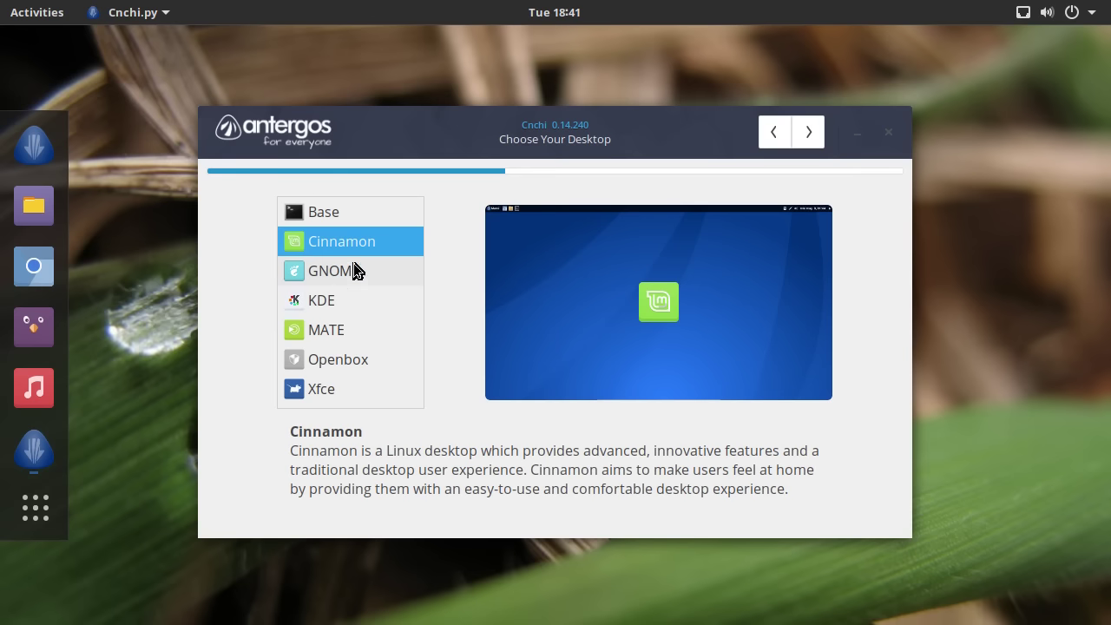
click(371, 328)
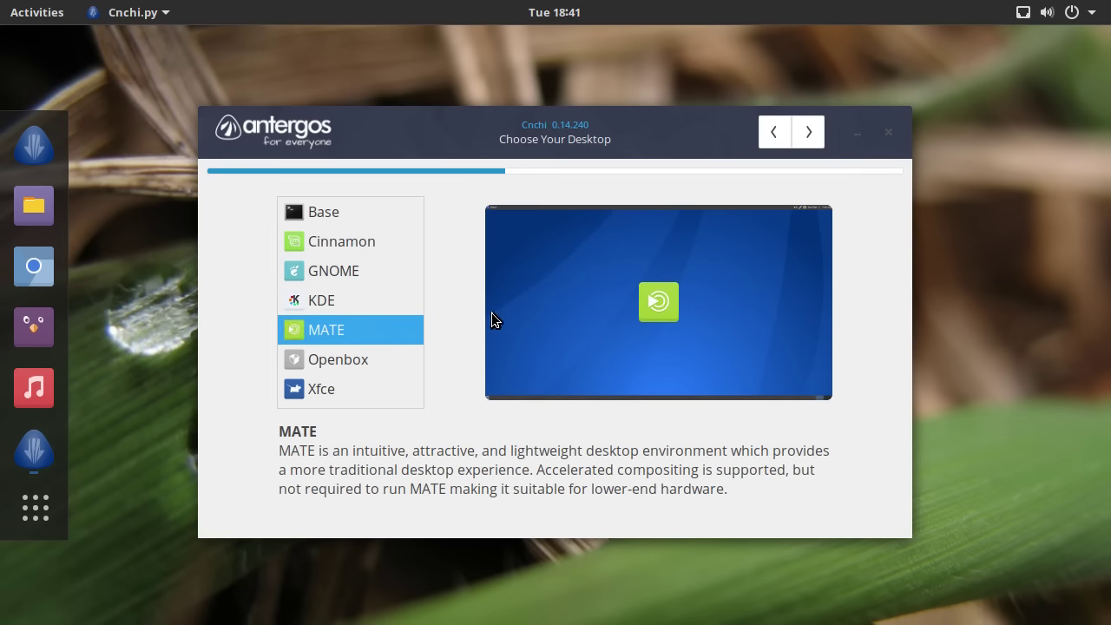
click(373, 390)
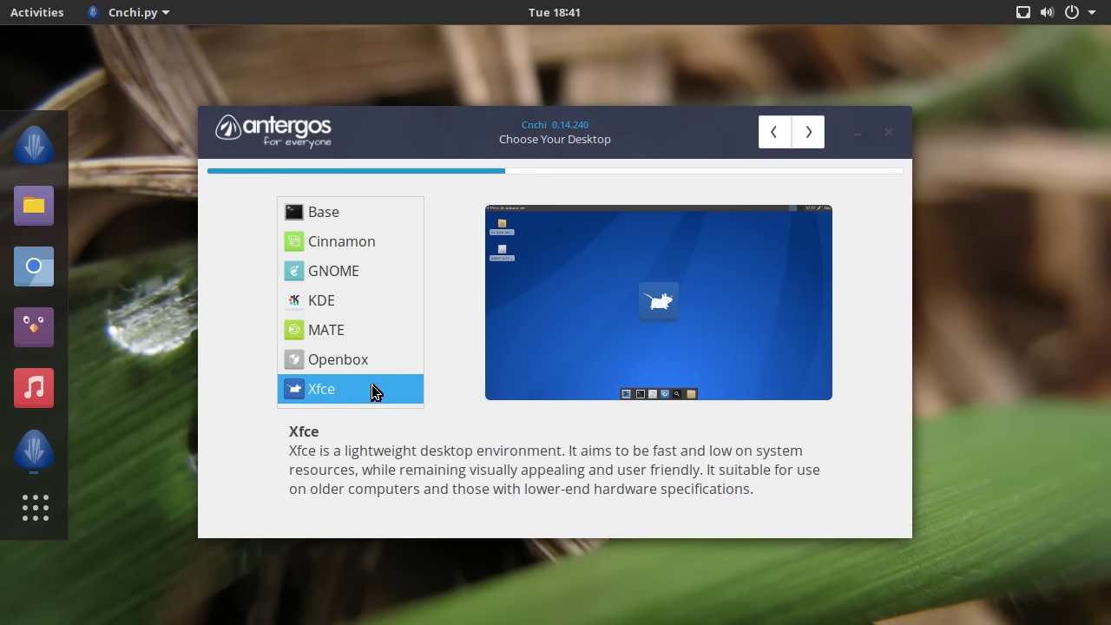
click(360, 334)
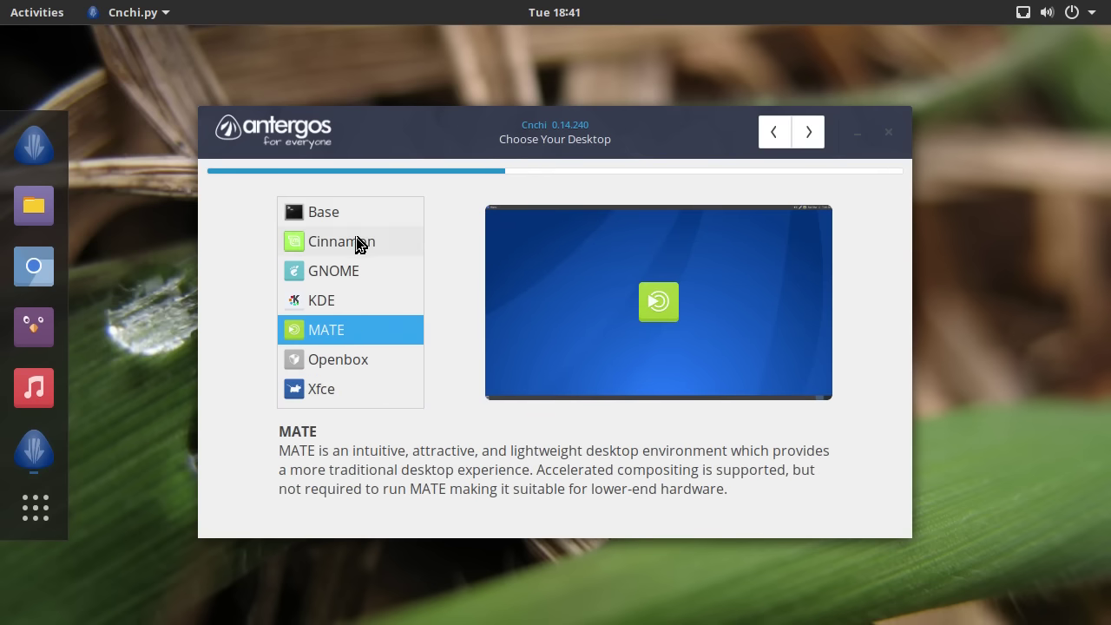
click(358, 244)
click(346, 274)
click(335, 302)
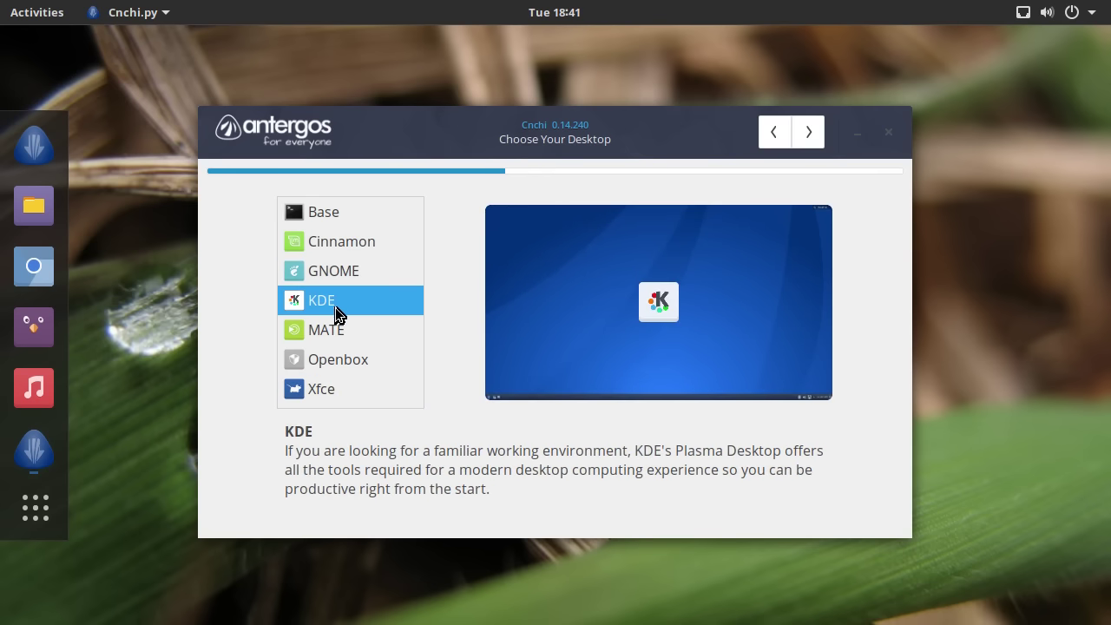
click(338, 322)
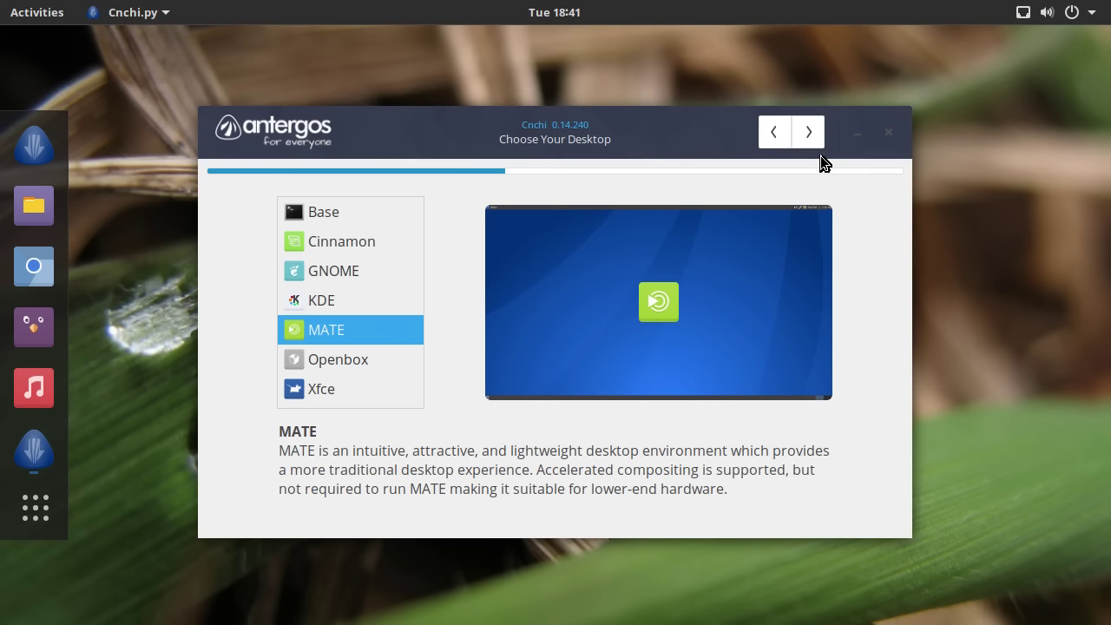
- Switch Printing Support off in the MATE features, leaving only Chromium, and continue
click(809, 134)
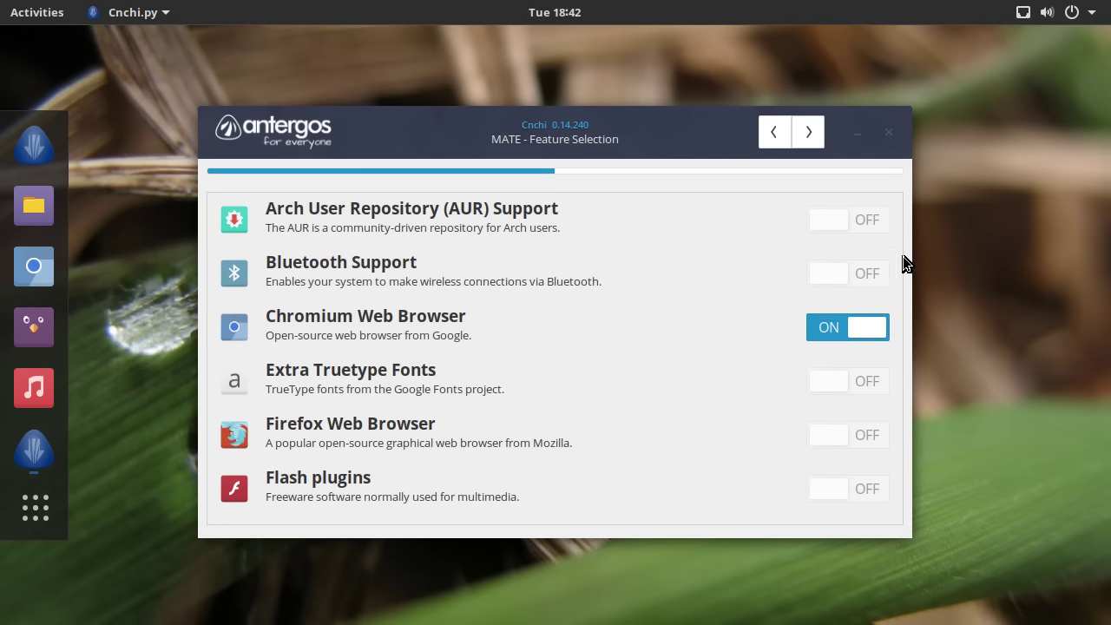
drag(900, 257, 925, 214)
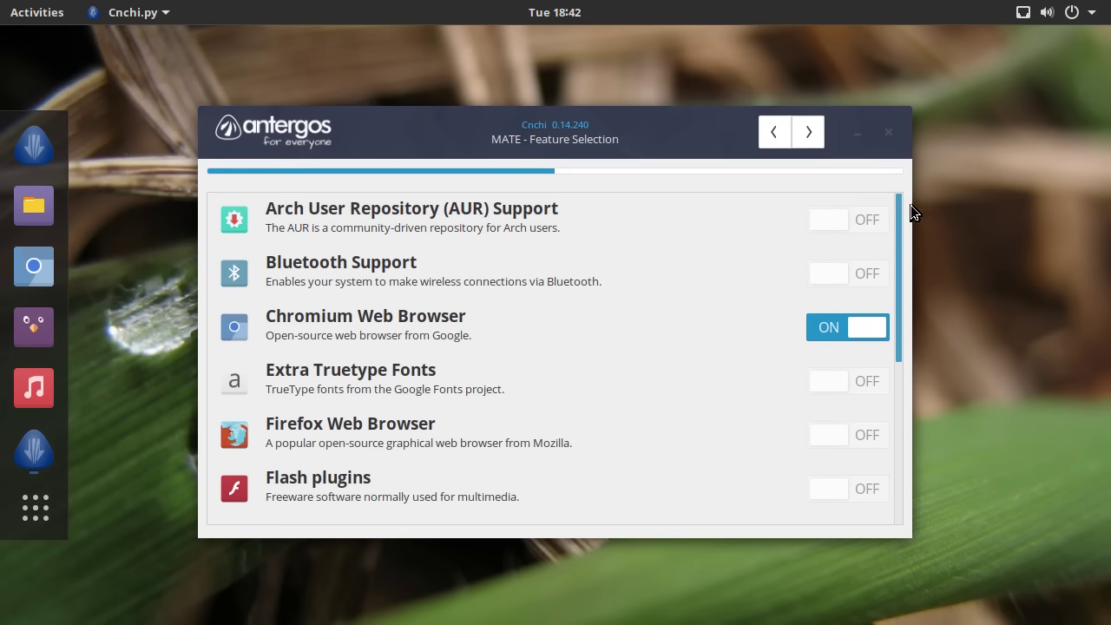
drag(902, 242, 908, 309)
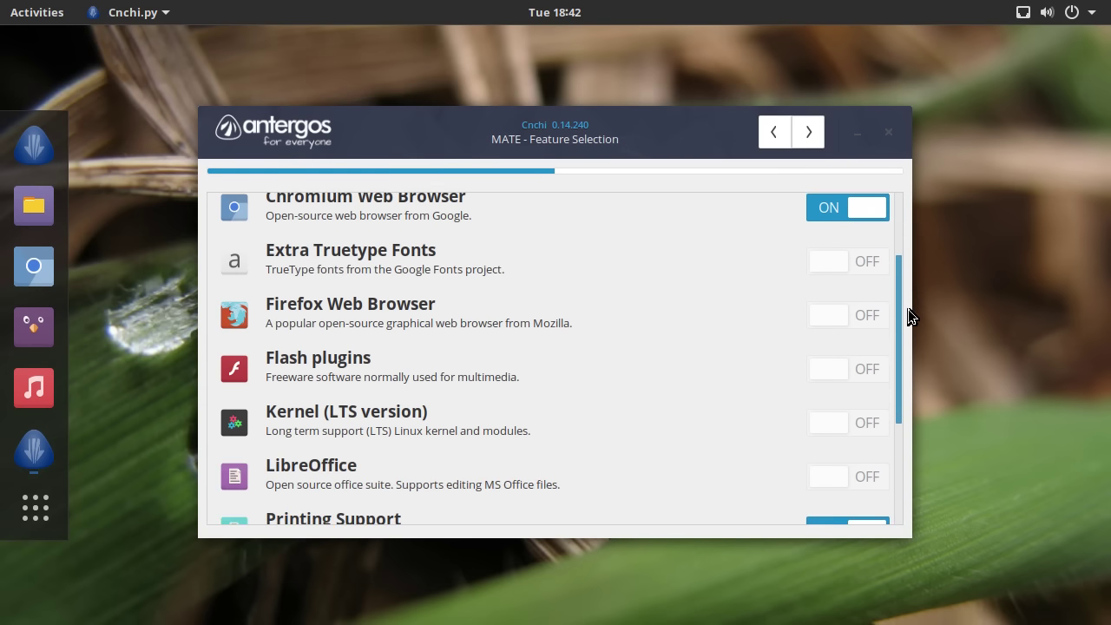
drag(899, 404, 910, 513)
click(846, 341)
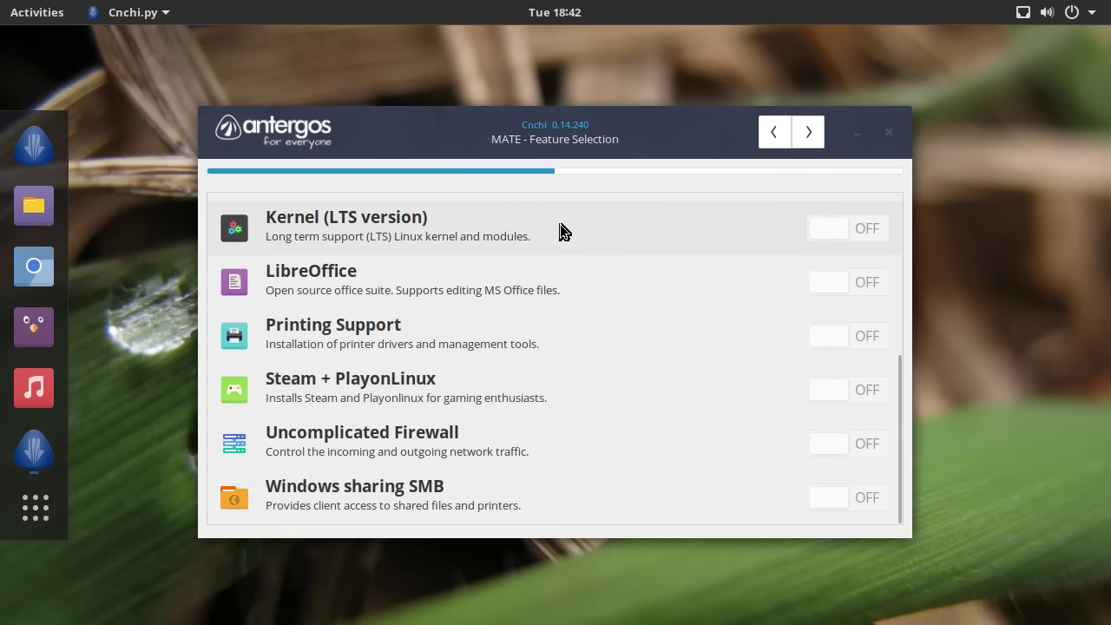
drag(894, 418, 876, 236)
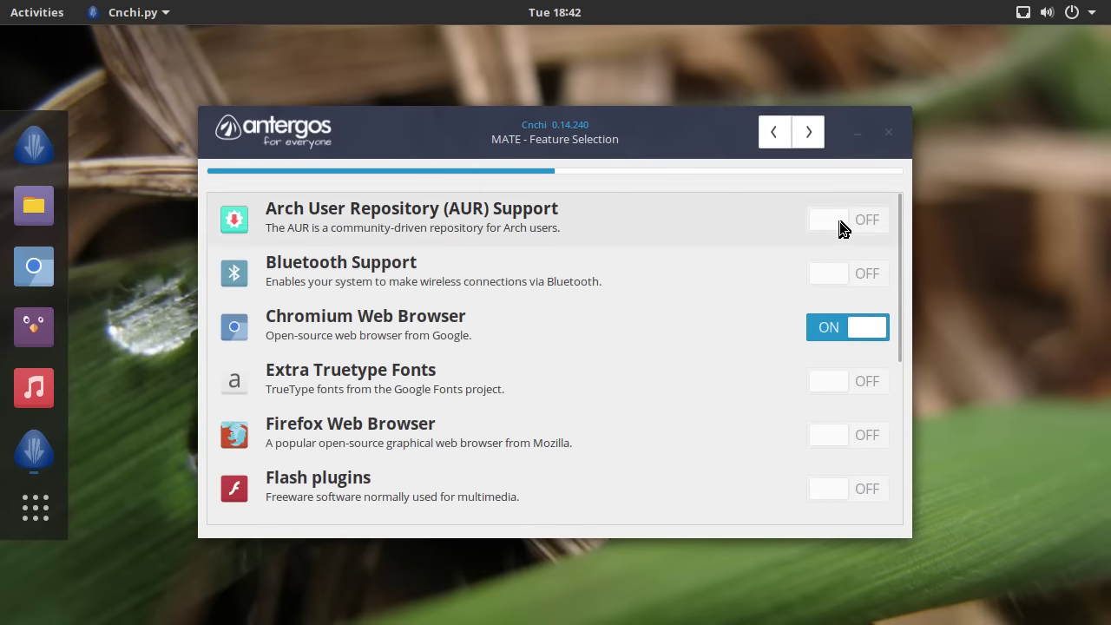
mouse_move(339, 388)
click(803, 133)
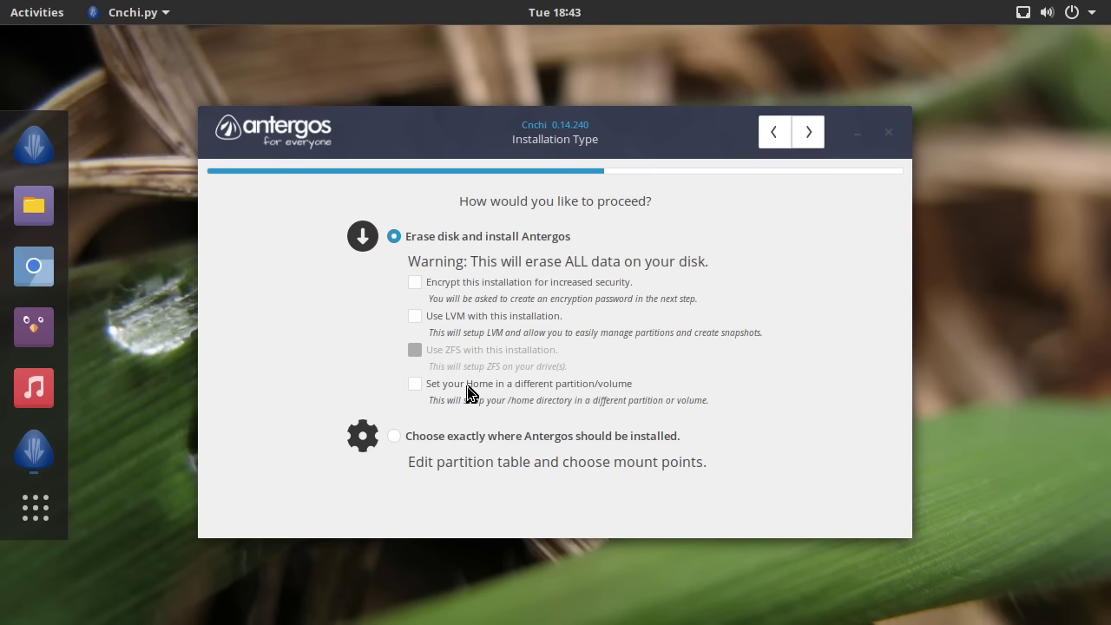
- Select manual partitioning and create a new msdos (MBR) partition table on /dev/sda
click(524, 434)
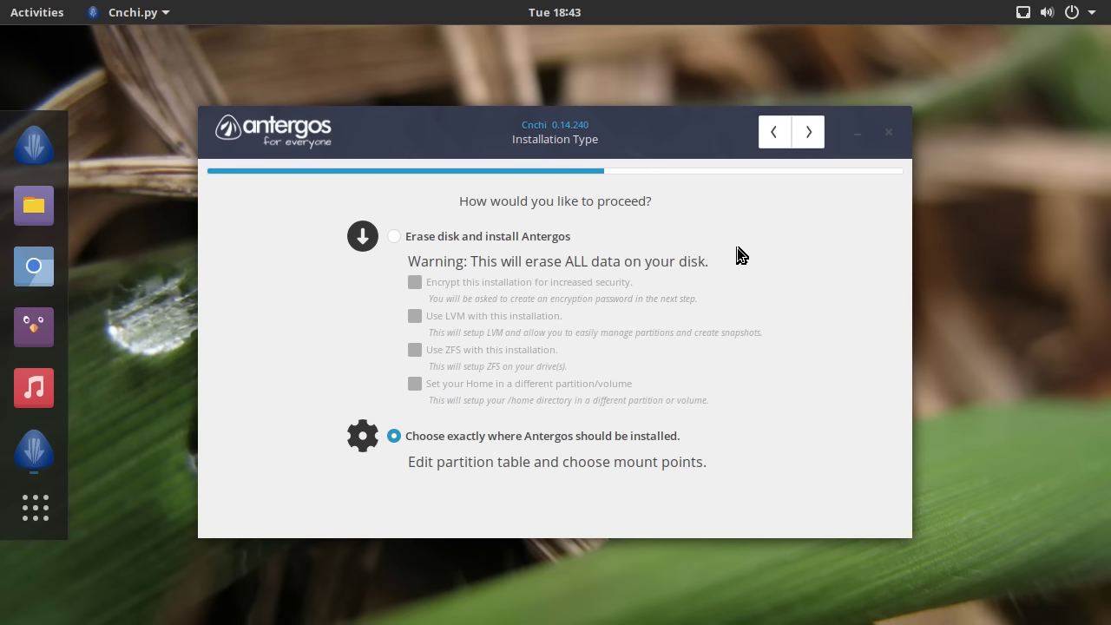
click(806, 134)
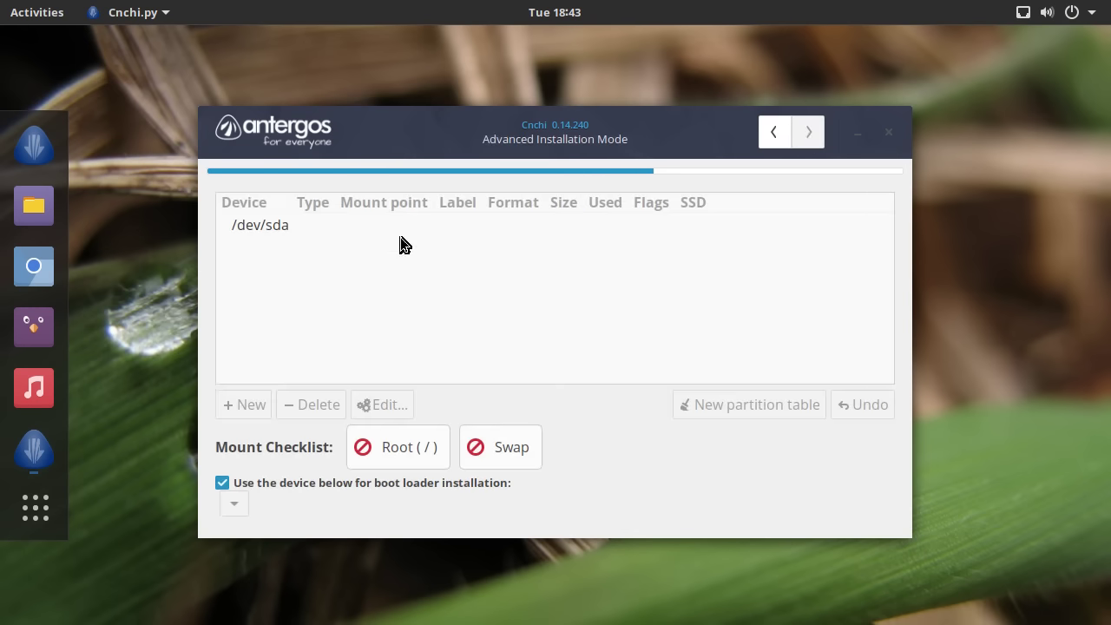
click(264, 235)
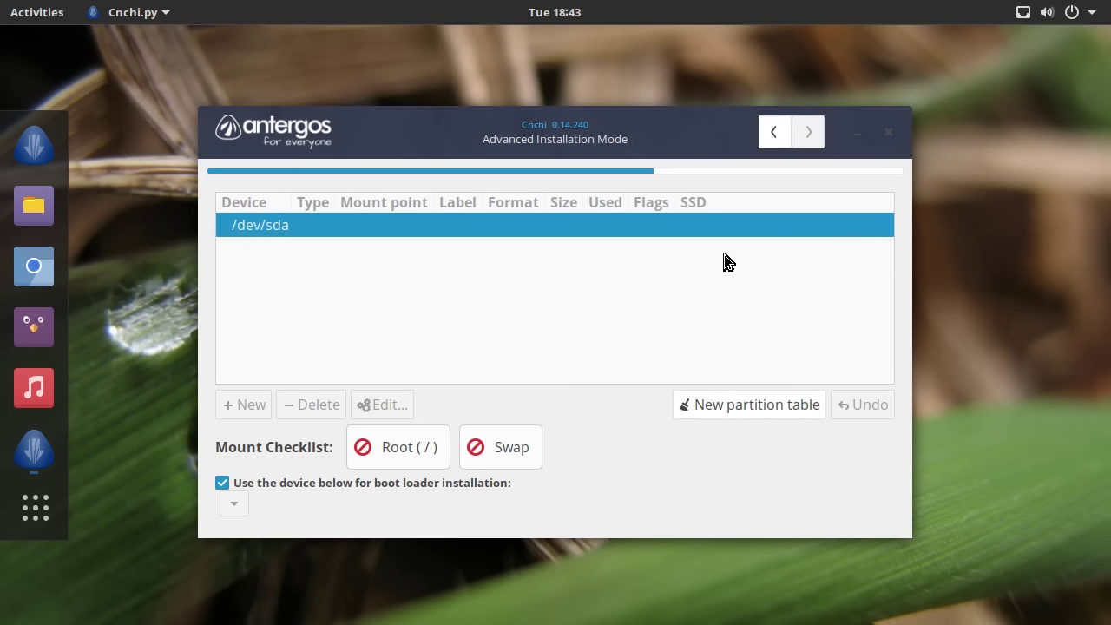
click(740, 406)
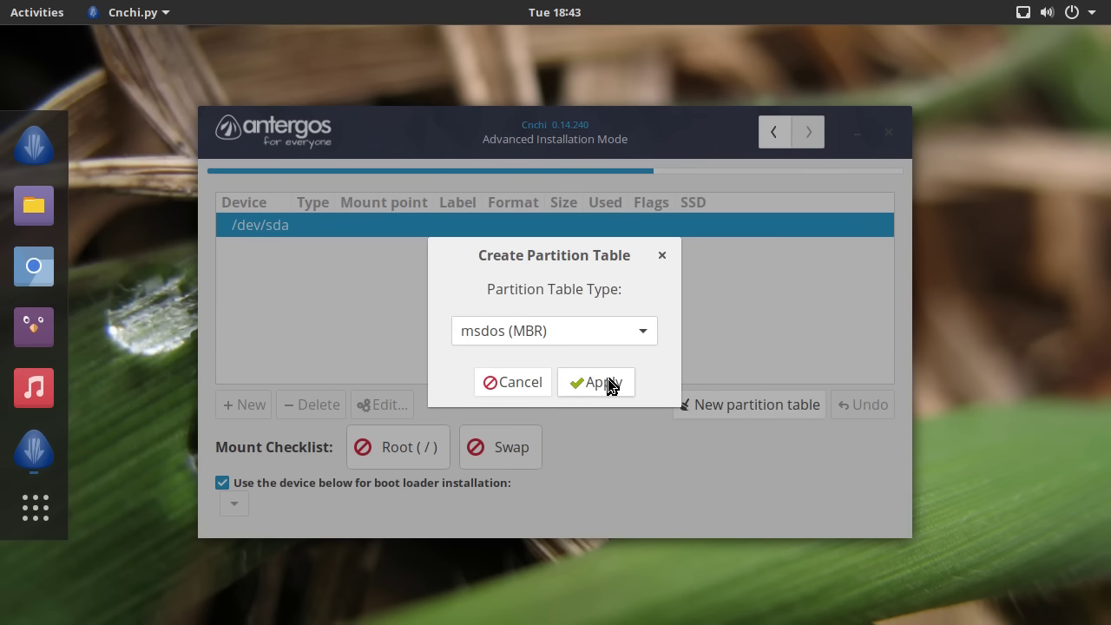
click(636, 333)
click(638, 334)
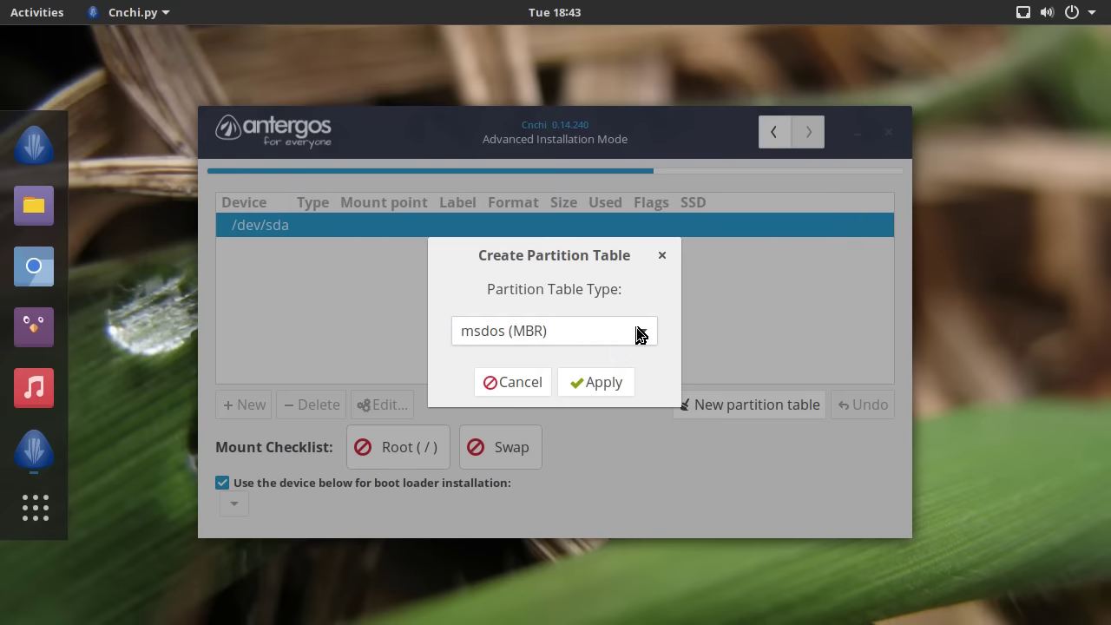
click(599, 385)
- Create a 34G ext4 partition /dev/sda1 from the free space, mounted at /
click(281, 252)
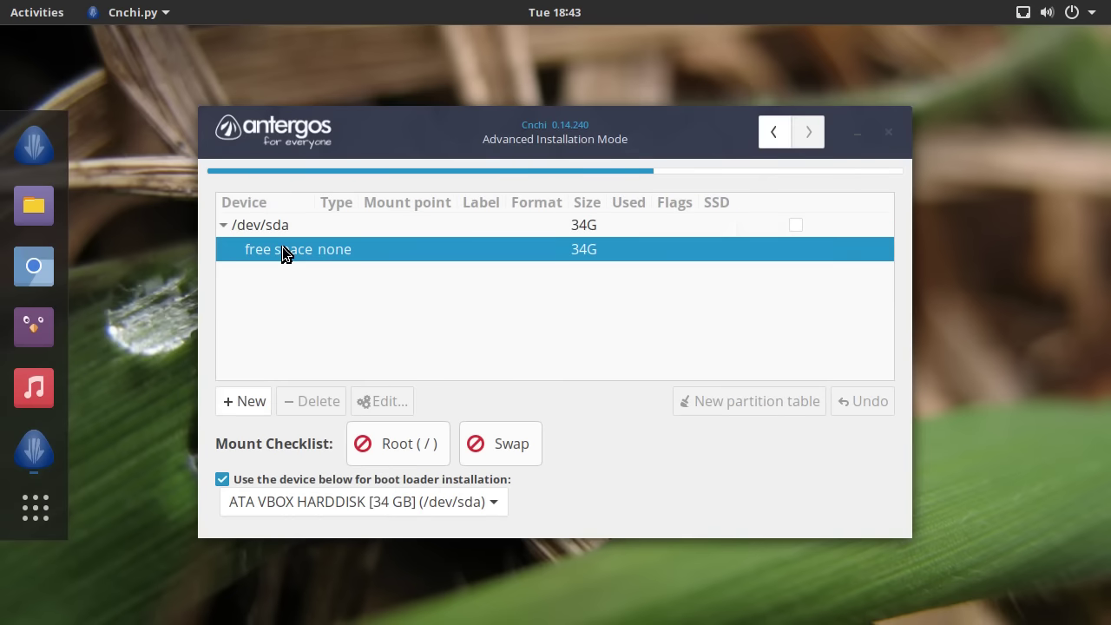
click(249, 397)
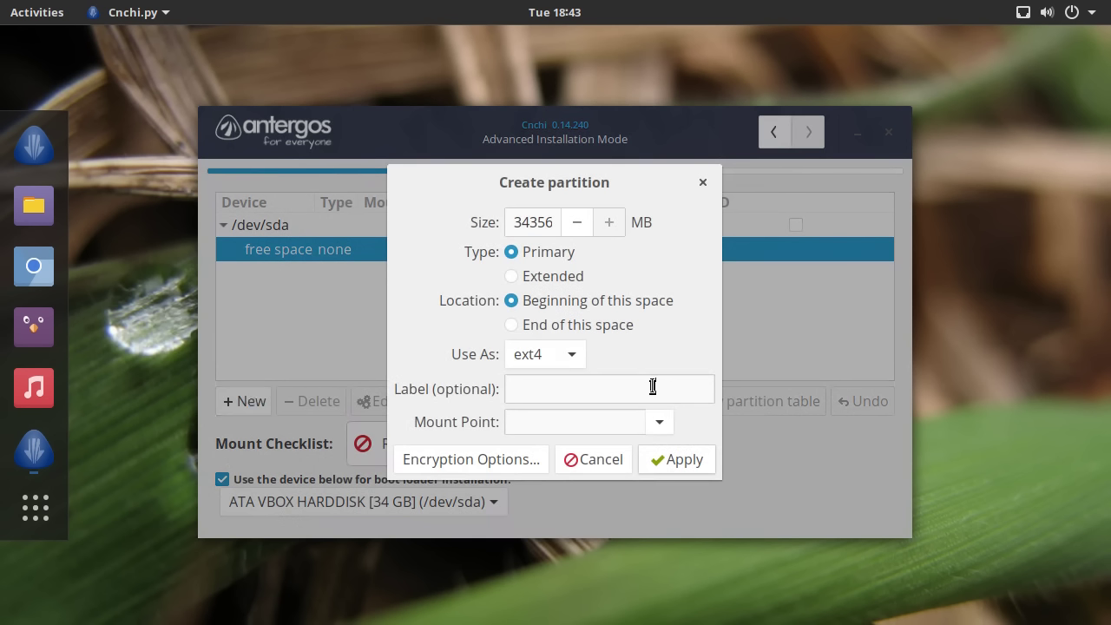
click(650, 422)
click(670, 459)
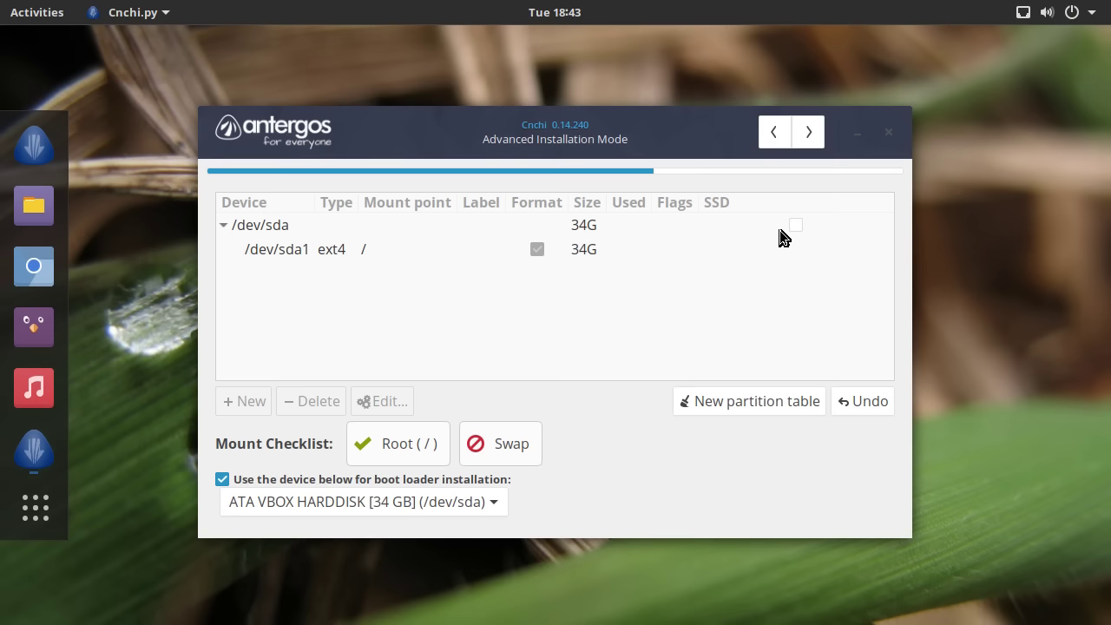
- Review the Installation Summary and confirm with Yes to proceed with installing
click(808, 131)
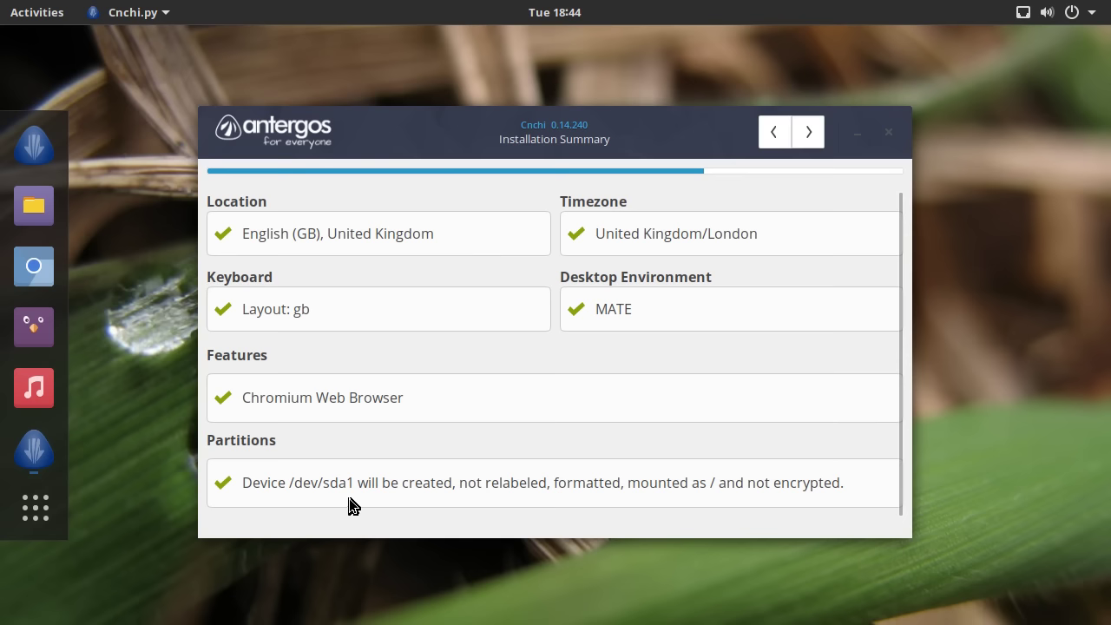
click(810, 121)
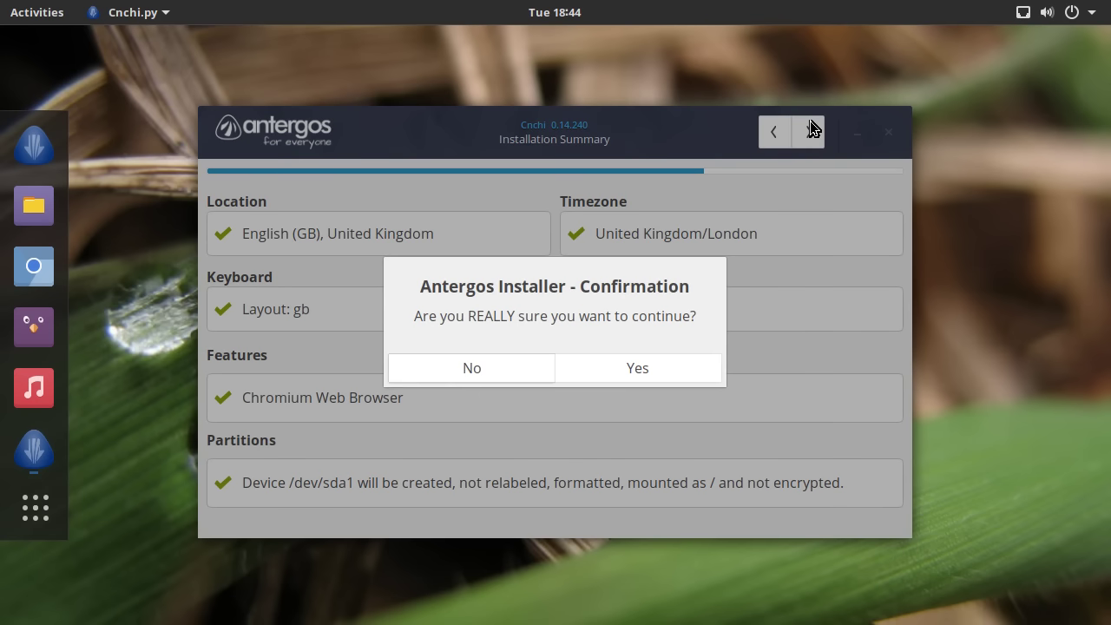
click(606, 370)
- Enter 'vm' as the name, computer's name and username
click(550, 245)
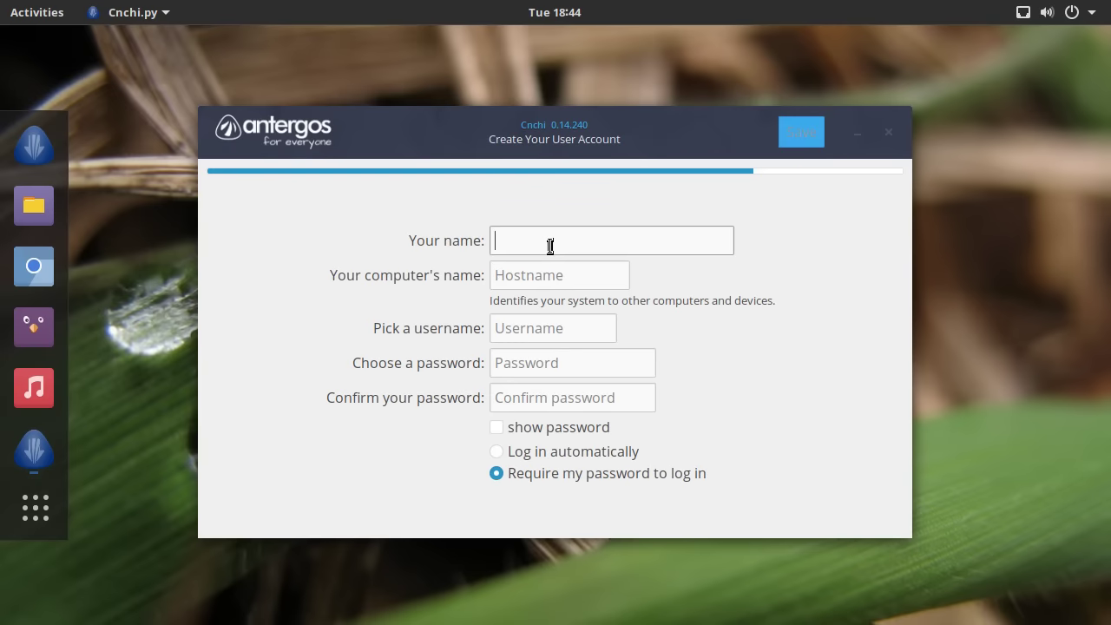
text(vm)
click(538, 274)
text(vm)
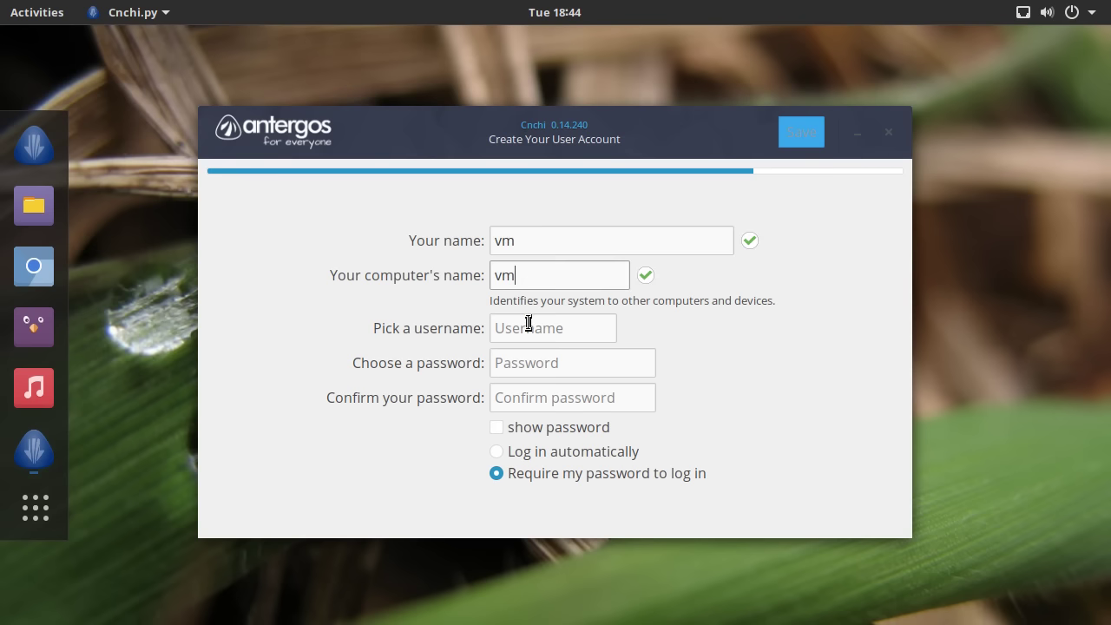
click(529, 324)
text(vm)
- Set and confirm the account password, enable automatic login, and save to start installing
click(533, 356)
text(vm)
click(523, 395)
text(vm)
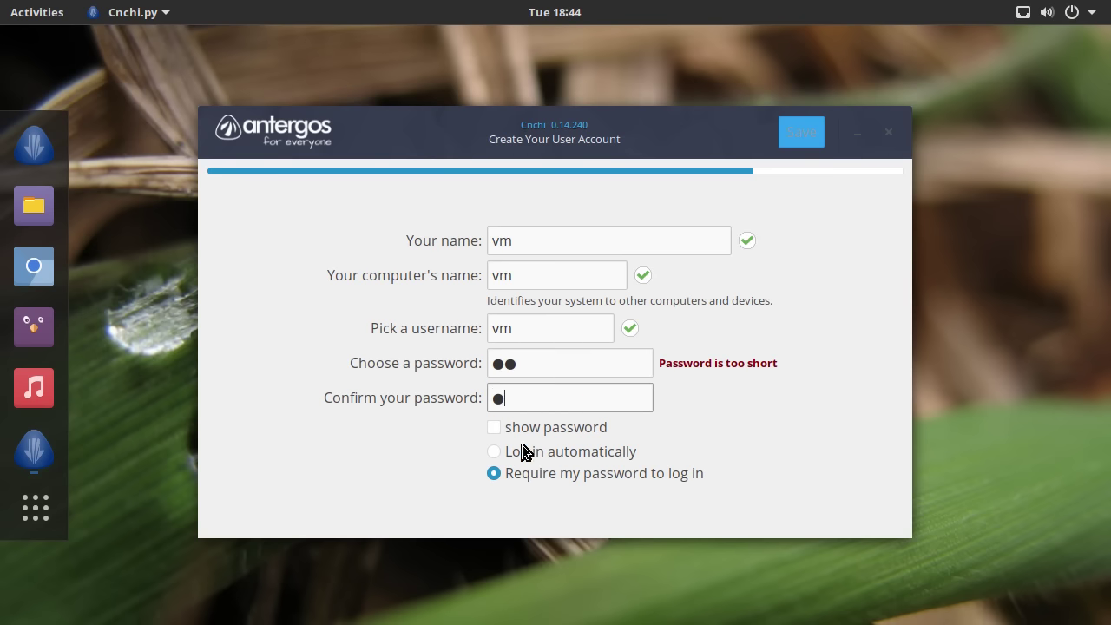
click(493, 453)
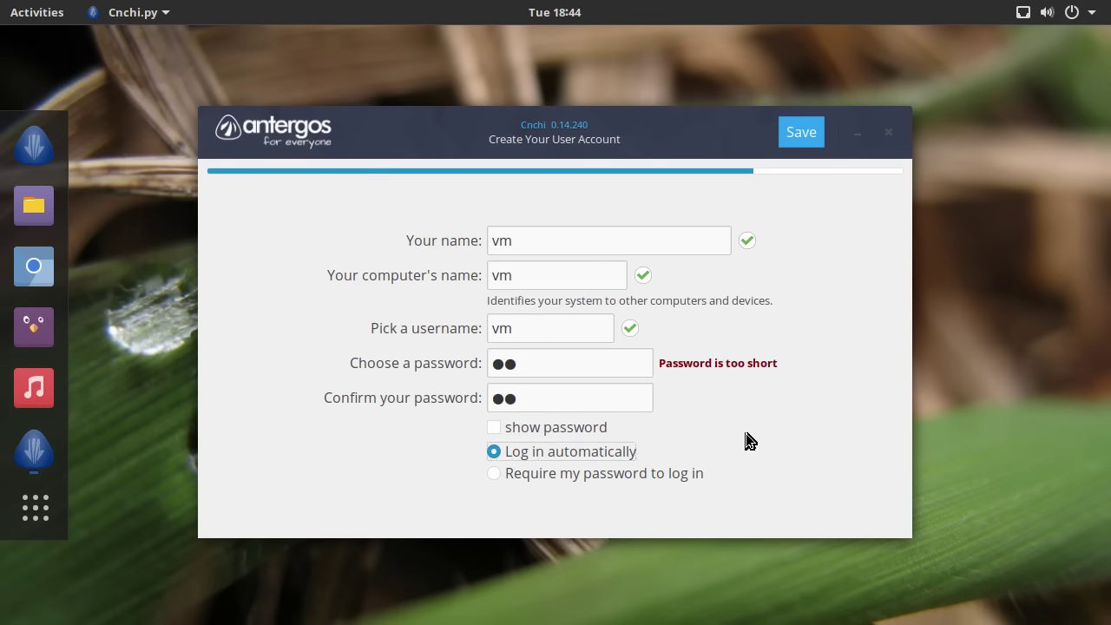
click(799, 129)
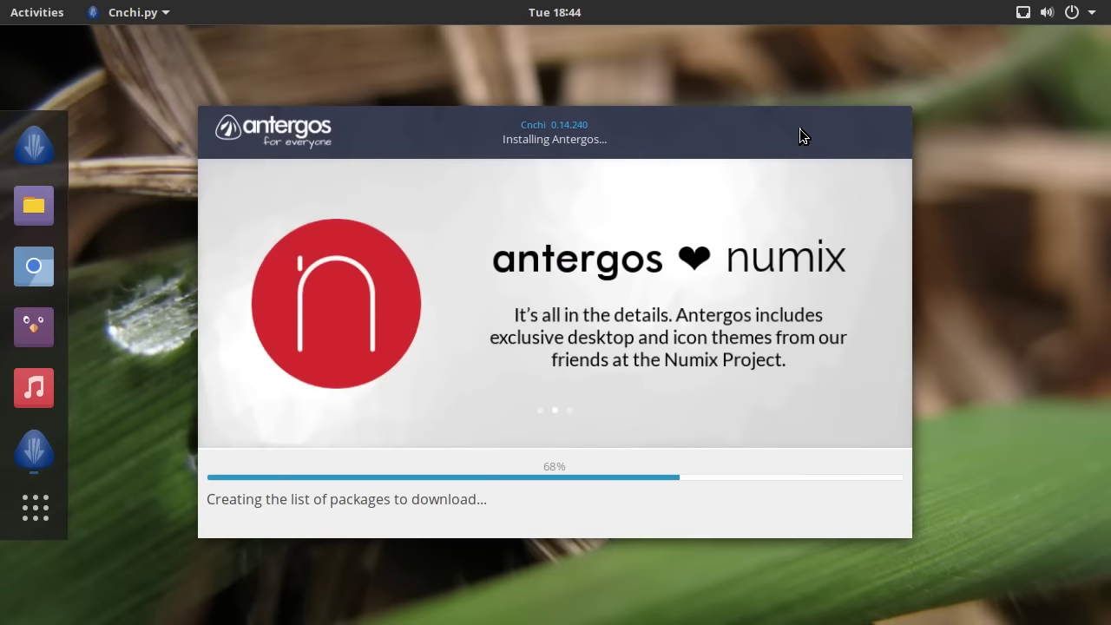
- Check Cnchi's progress from the Activities overview while package downloads begin
click(28, 17)
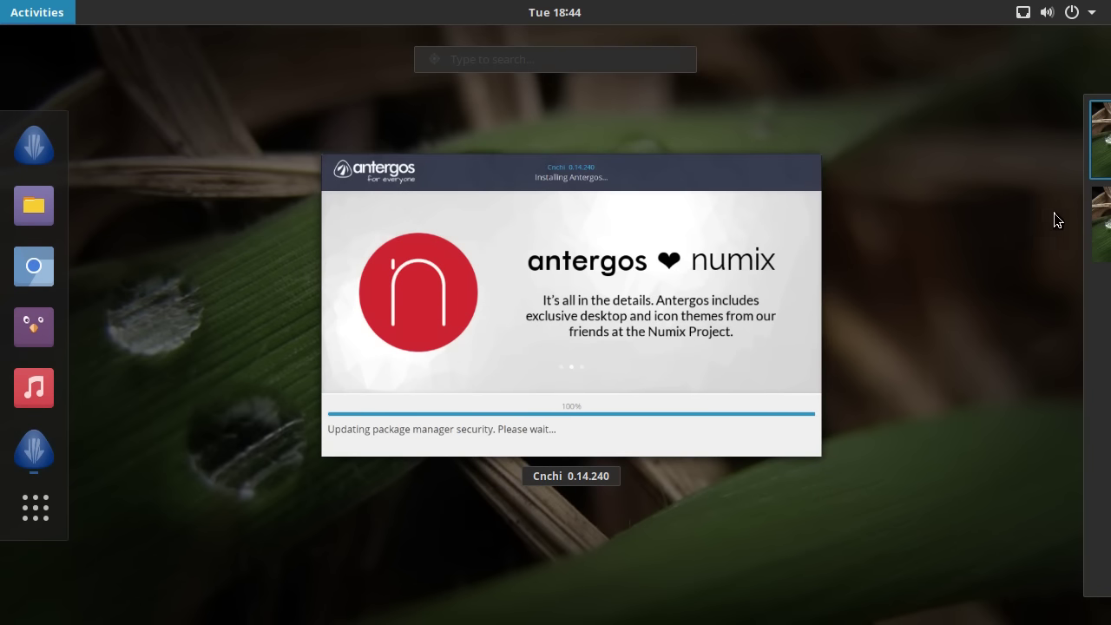
mouse_move(1077, 209)
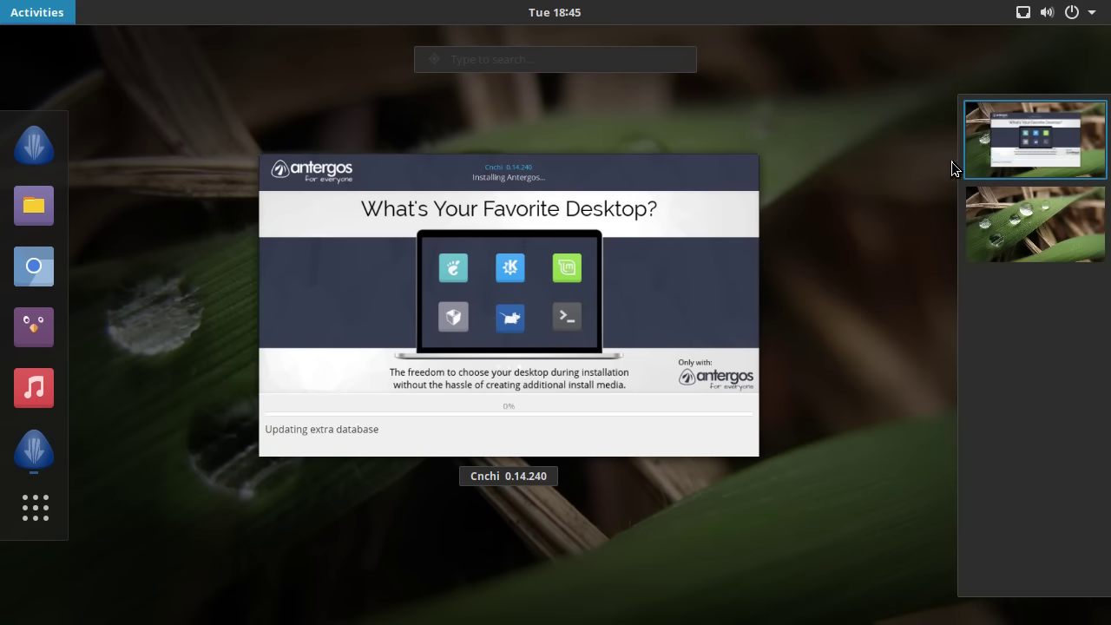
click(633, 272)
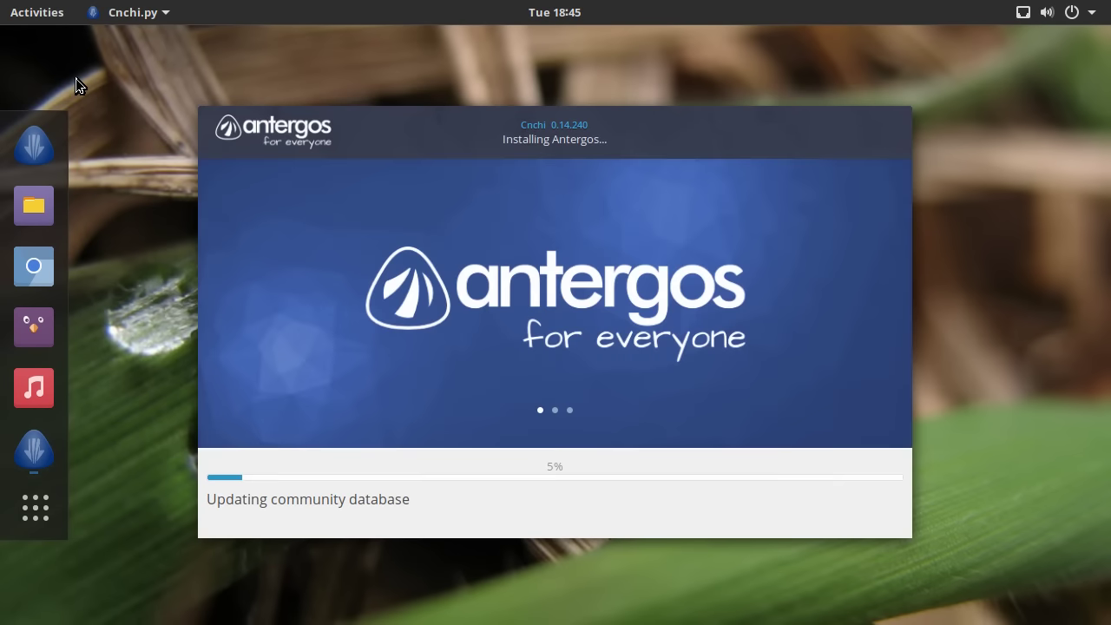
click(32, 19)
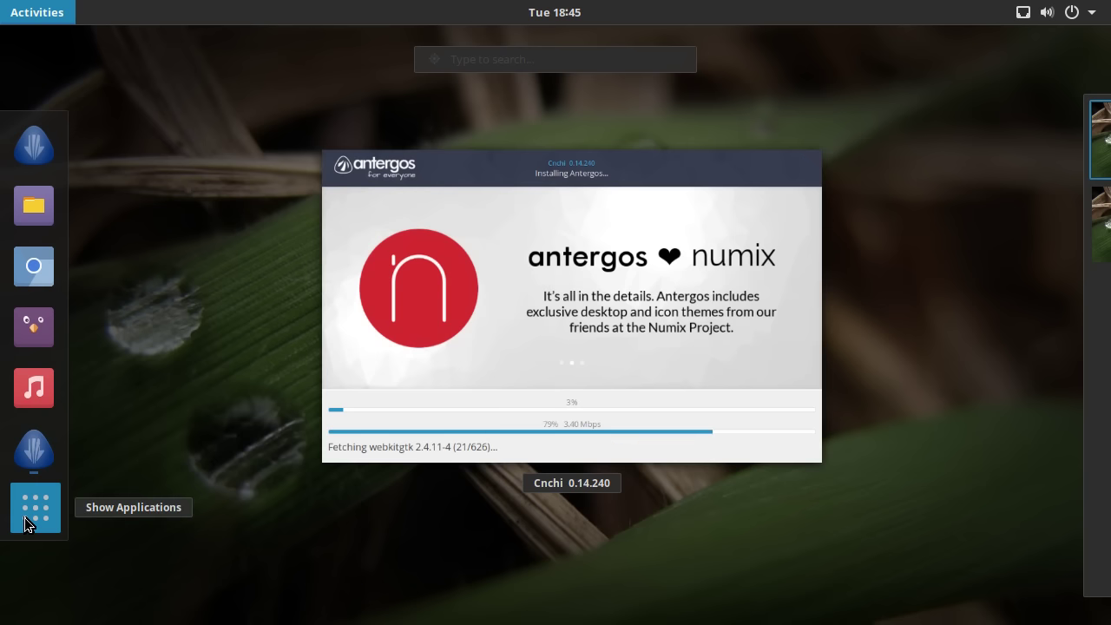
- Return to the installer, toggle the top-bar system menu a few times, and launch Files from the dock
key(super)
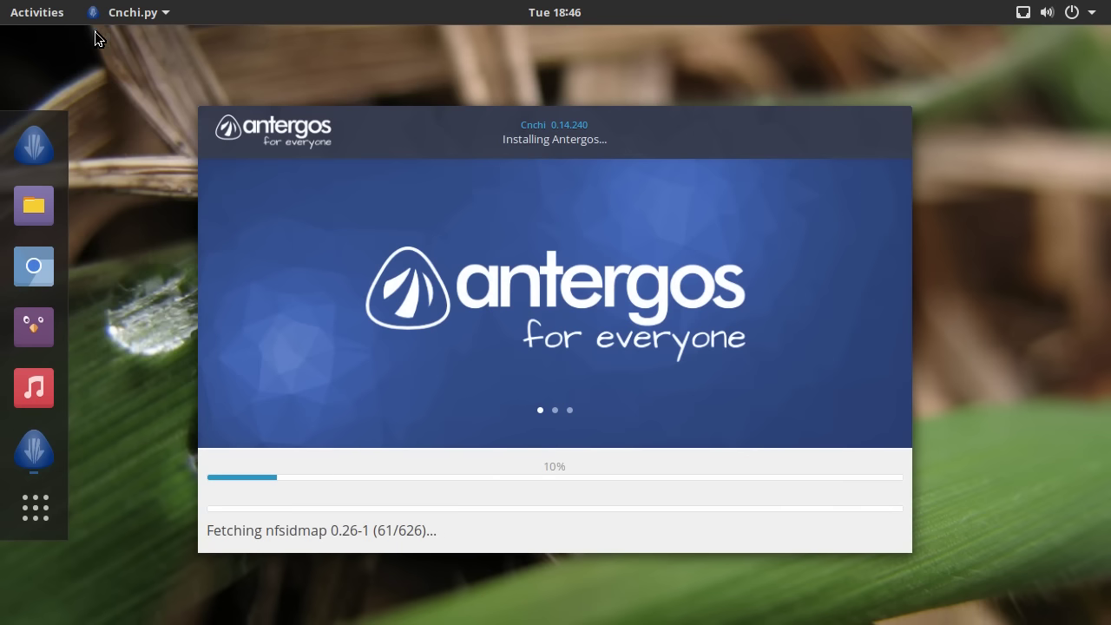
click(1022, 15)
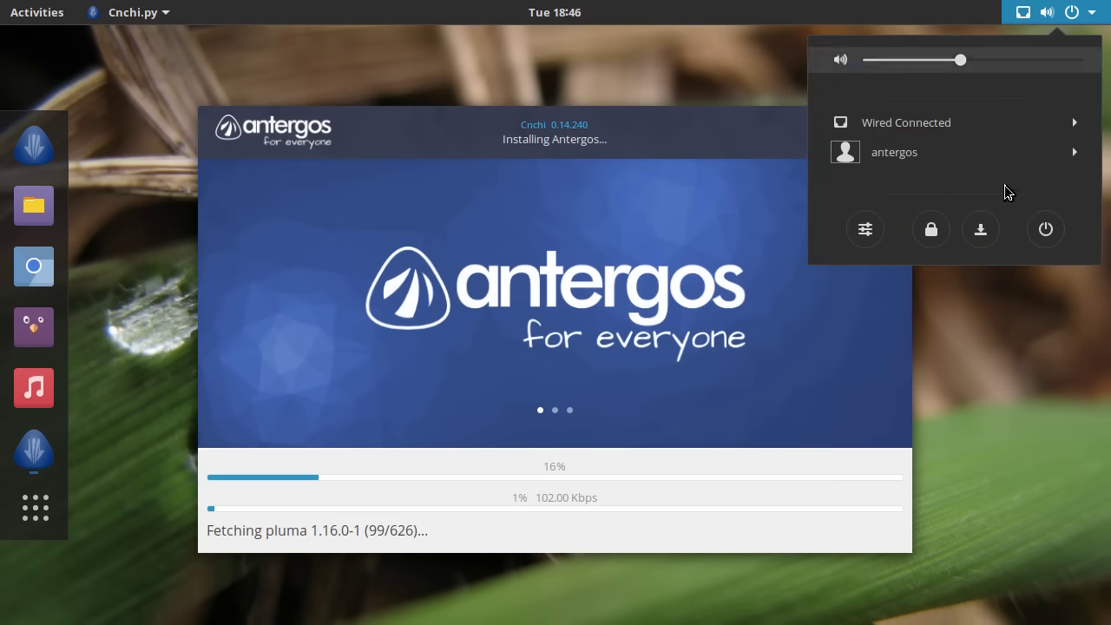
click(905, 7)
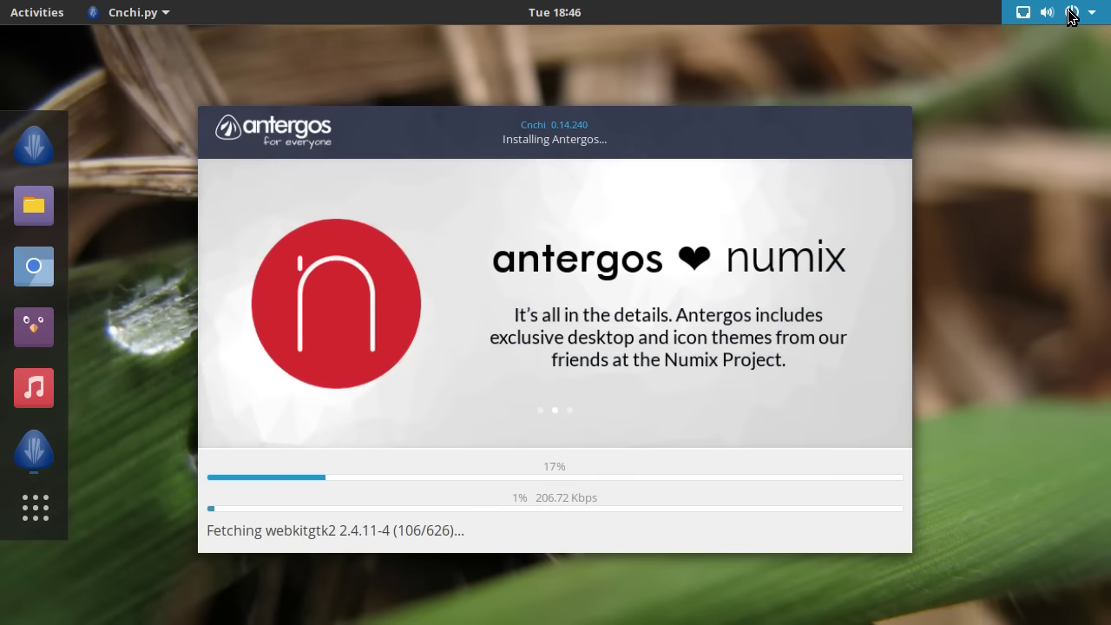
click(1071, 16)
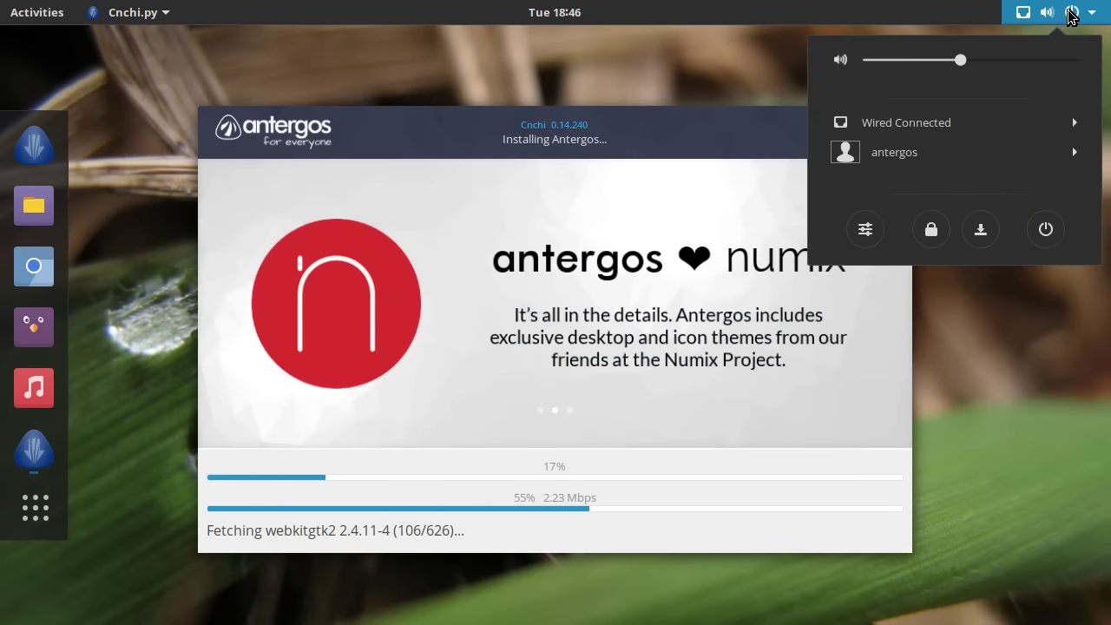
click(1071, 17)
click(1072, 17)
click(1072, 17)
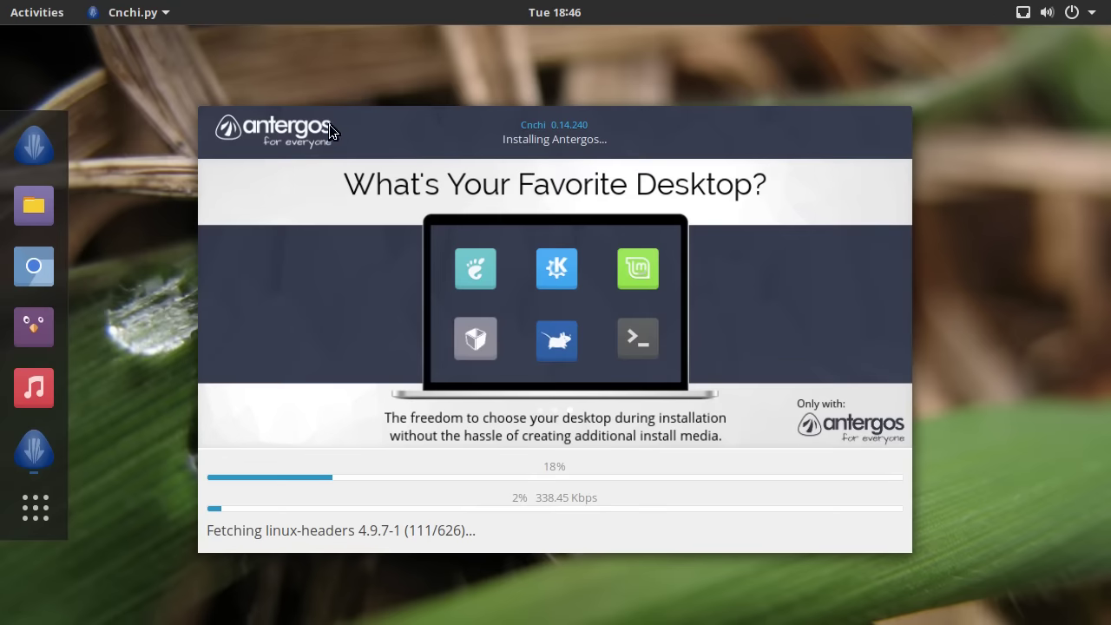
click(35, 204)
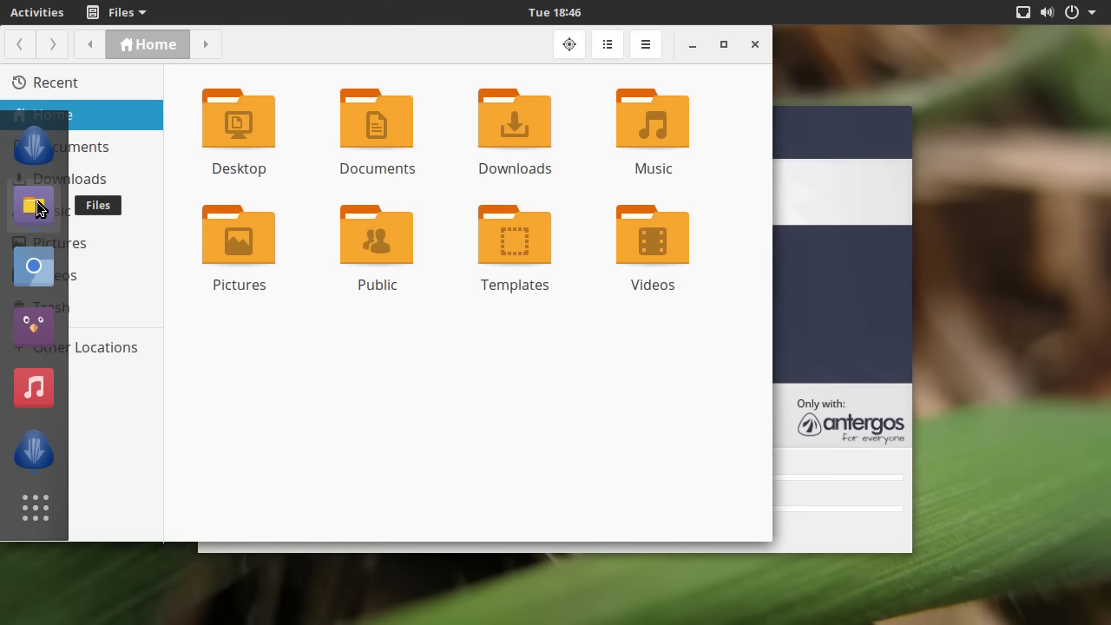
- Reposition the Files window and switch it between maximized and floating size several times
drag(354, 50, 518, 94)
click(885, 88)
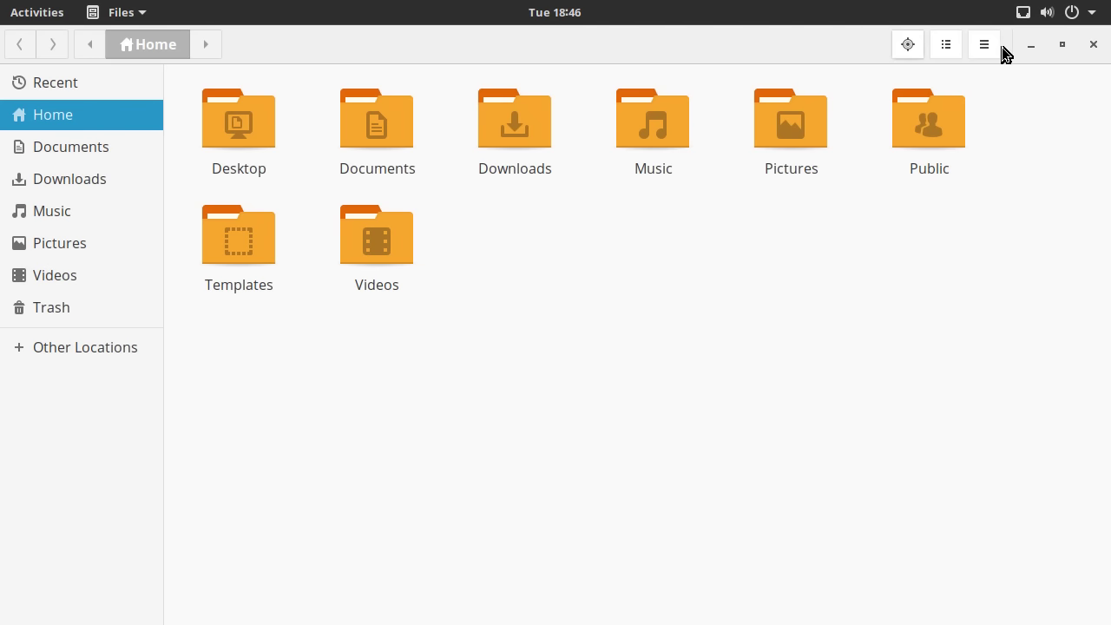
click(1061, 44)
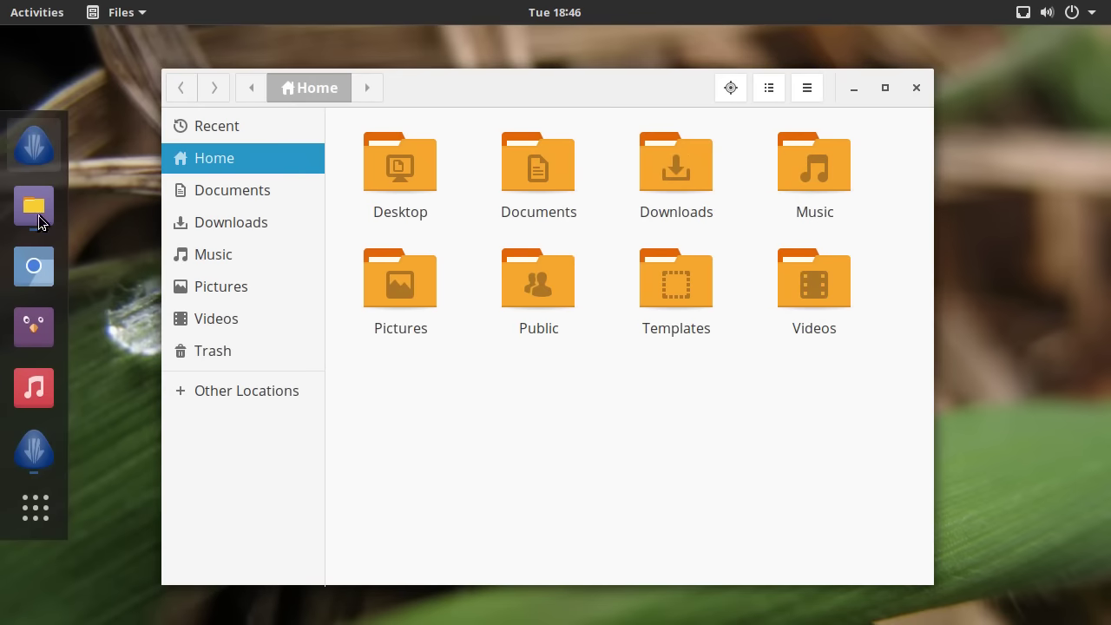
drag(439, 91, 490, 81)
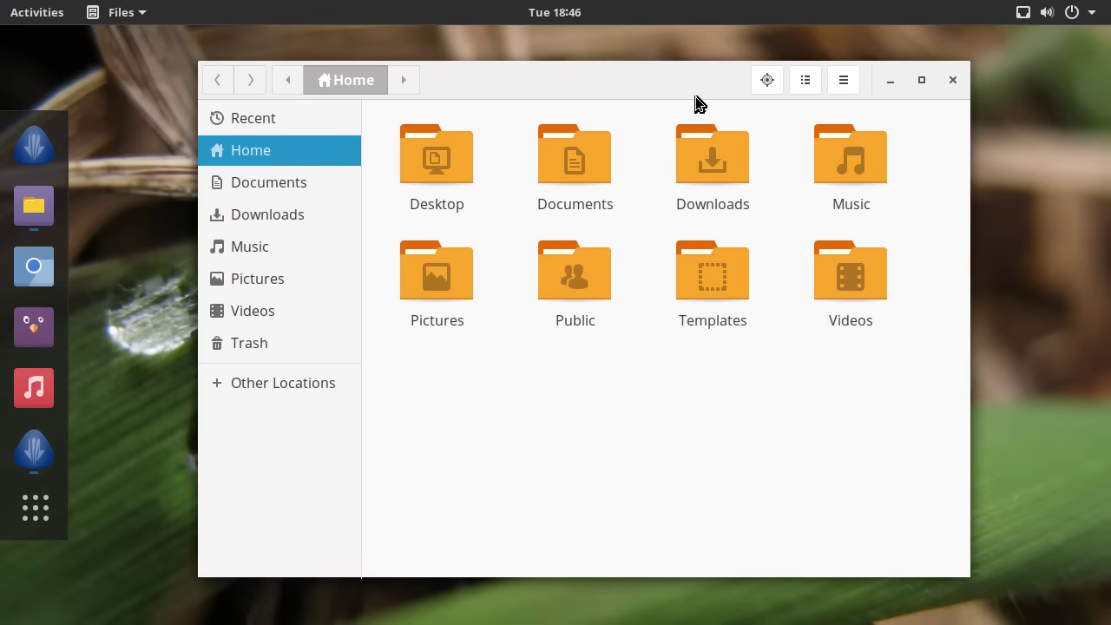
click(919, 83)
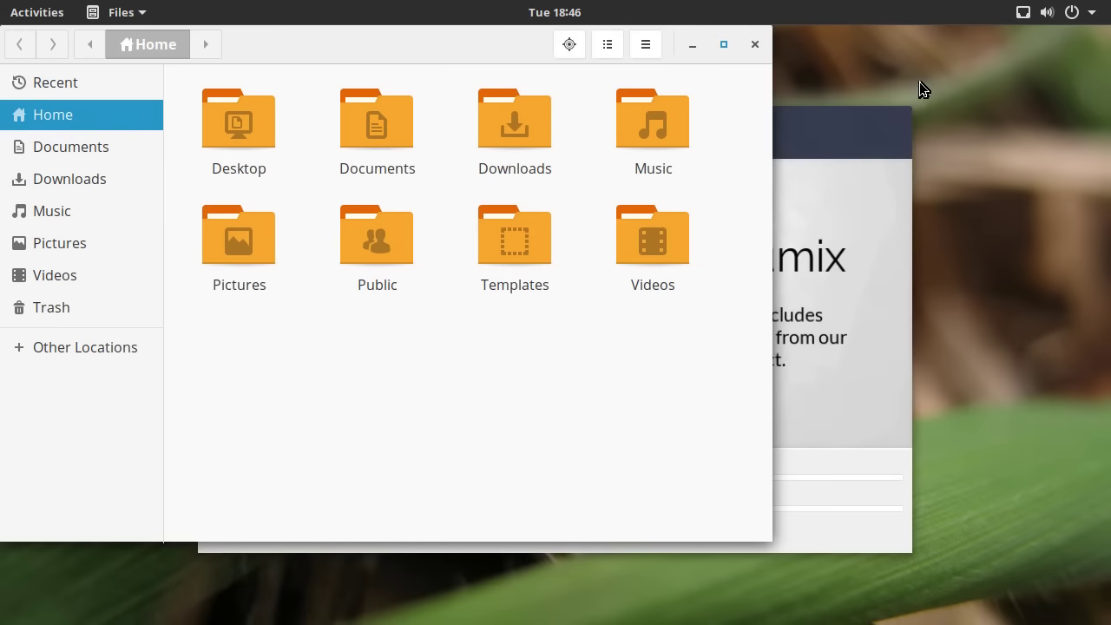
double_click(521, 53)
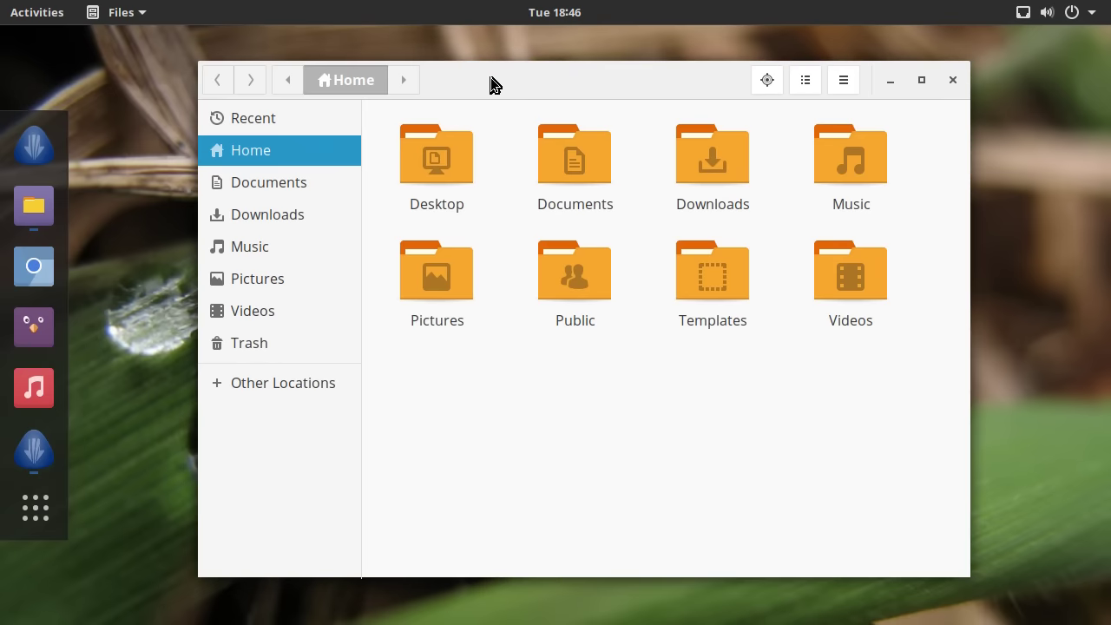
drag(490, 82, 528, 79)
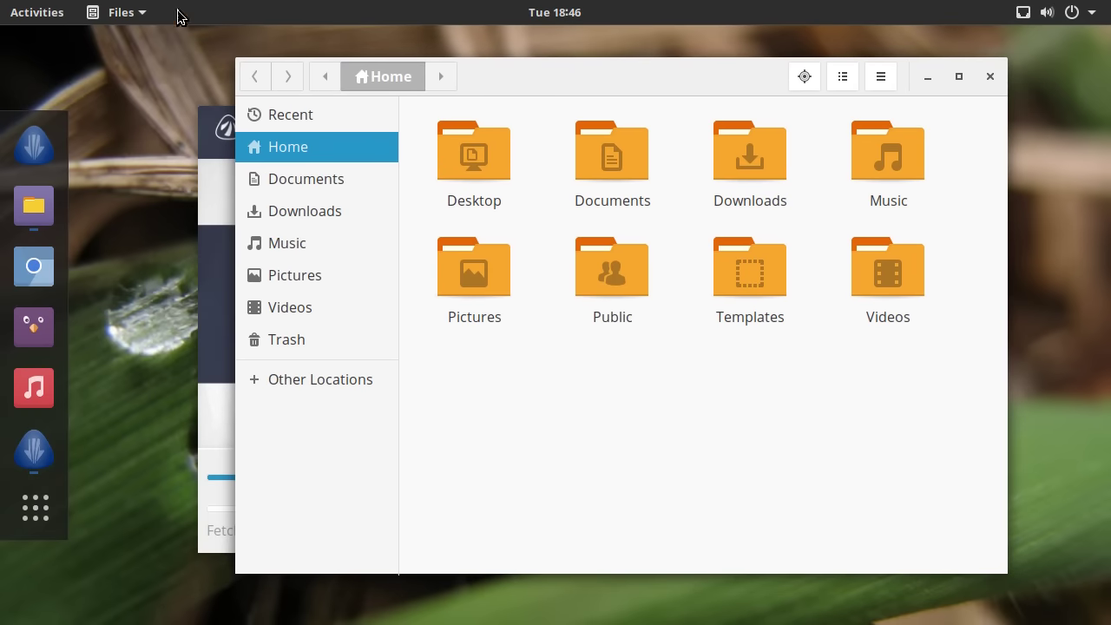
drag(619, 75, 557, 65)
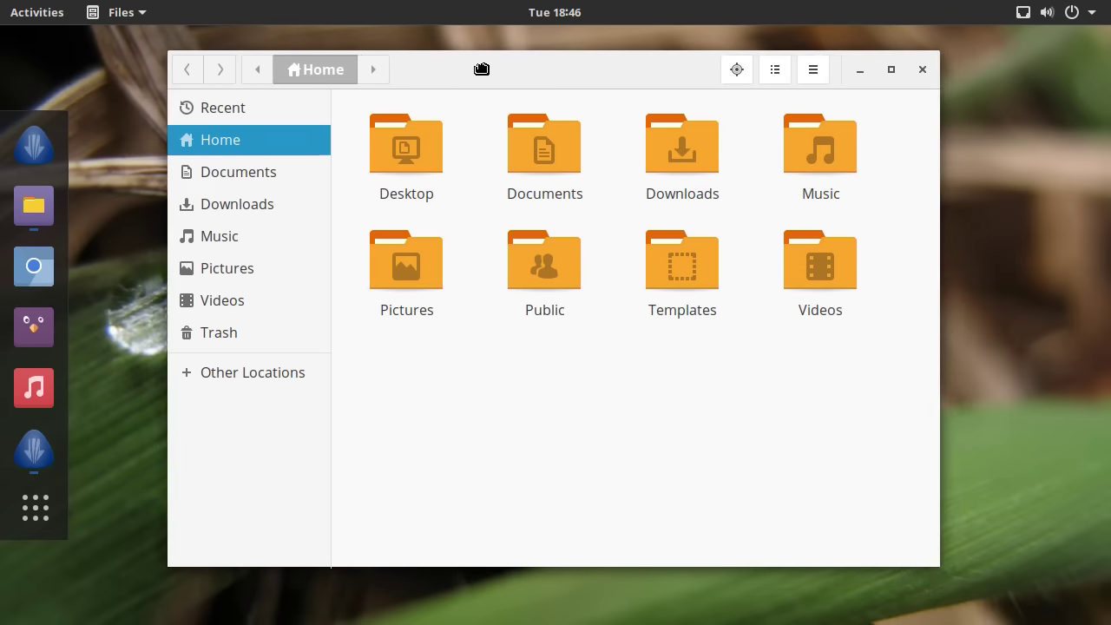
drag(482, 70, 559, 74)
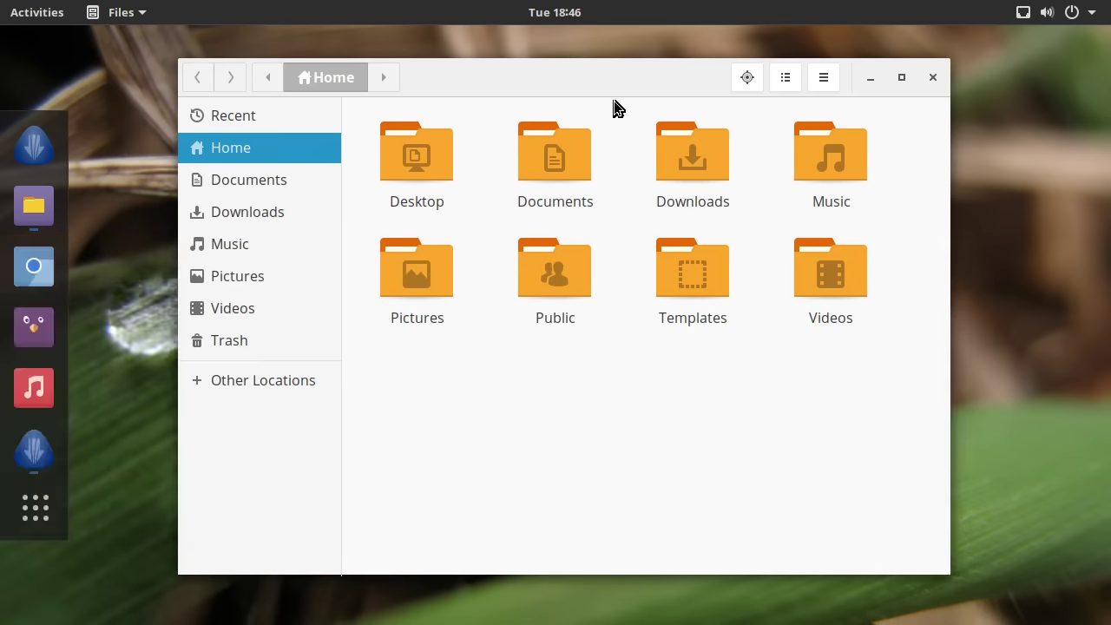
click(898, 78)
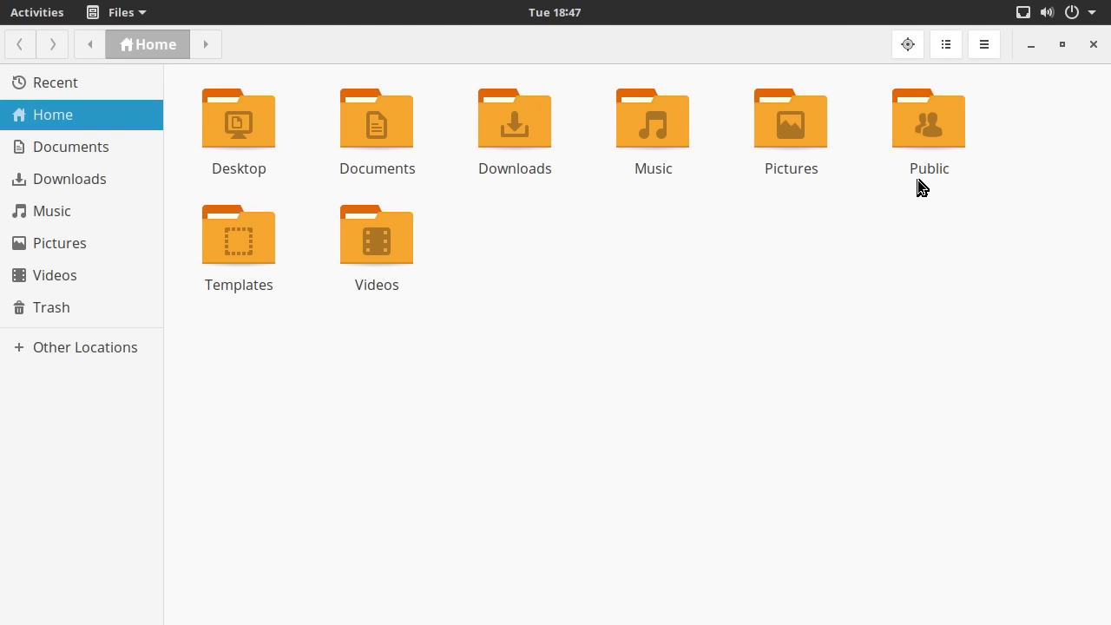
click(1066, 46)
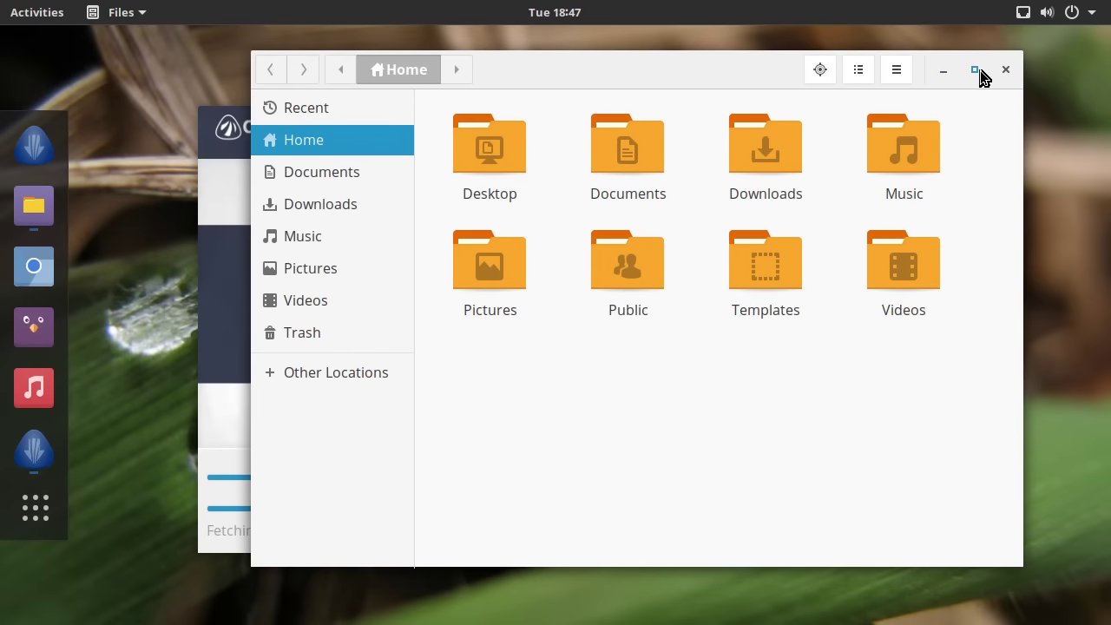
click(976, 72)
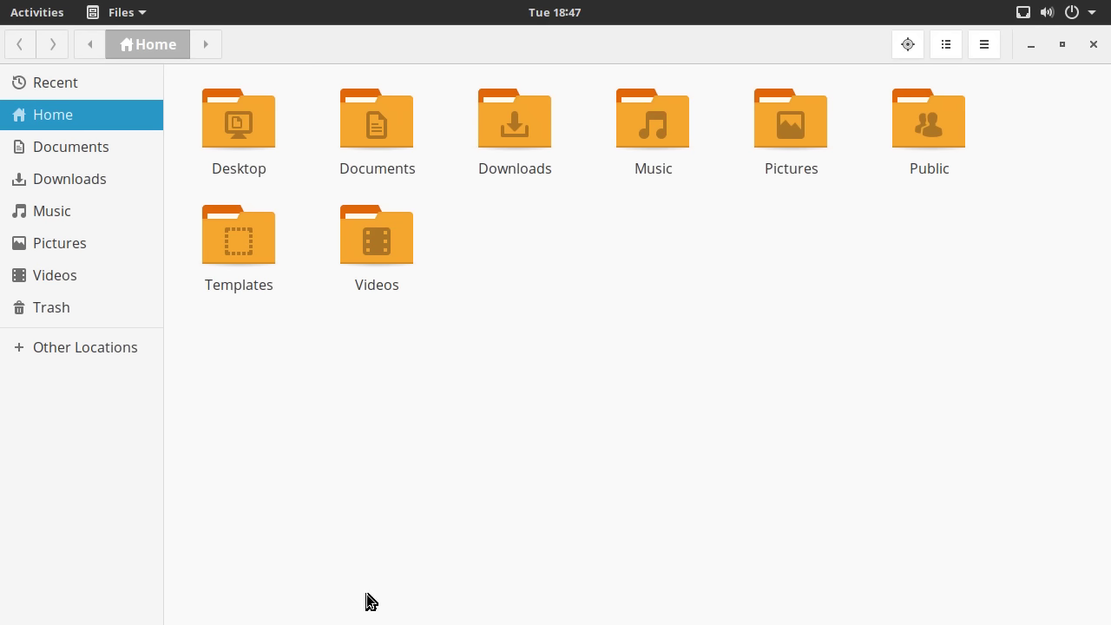
- Restore the Files window to floating size, shift it slightly, and check the system status menu
click(1060, 47)
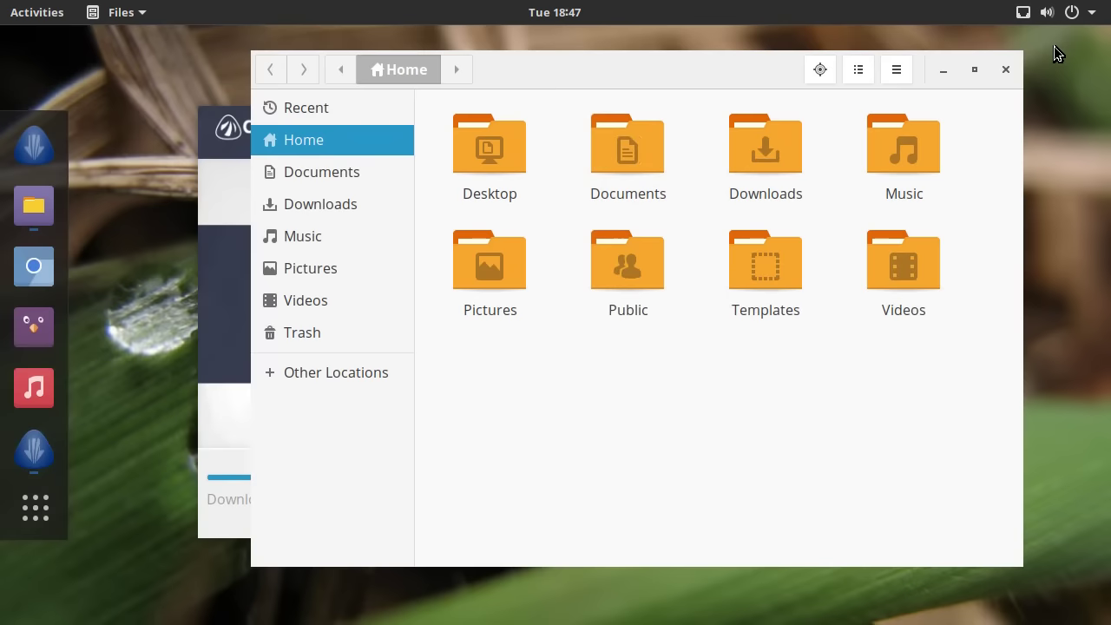
drag(650, 65, 628, 63)
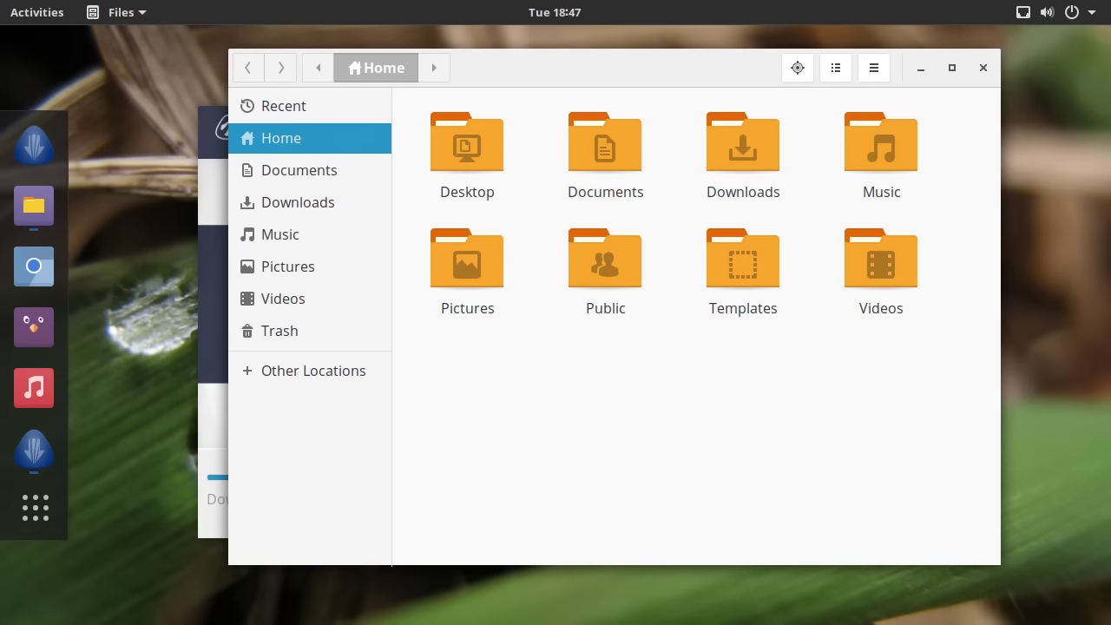
click(1070, 17)
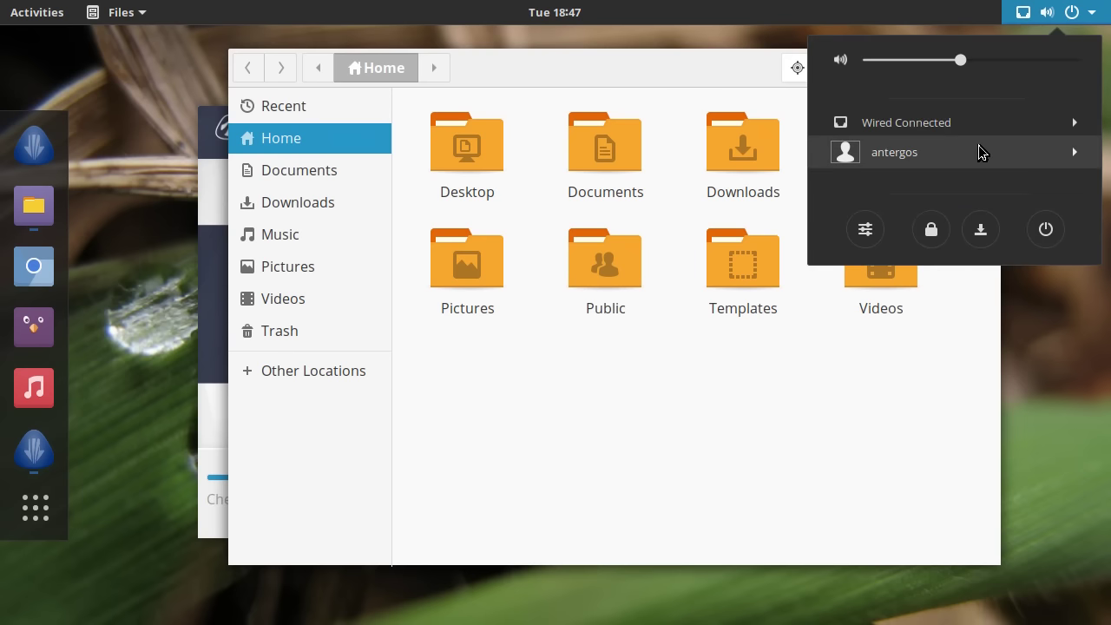
click(855, 78)
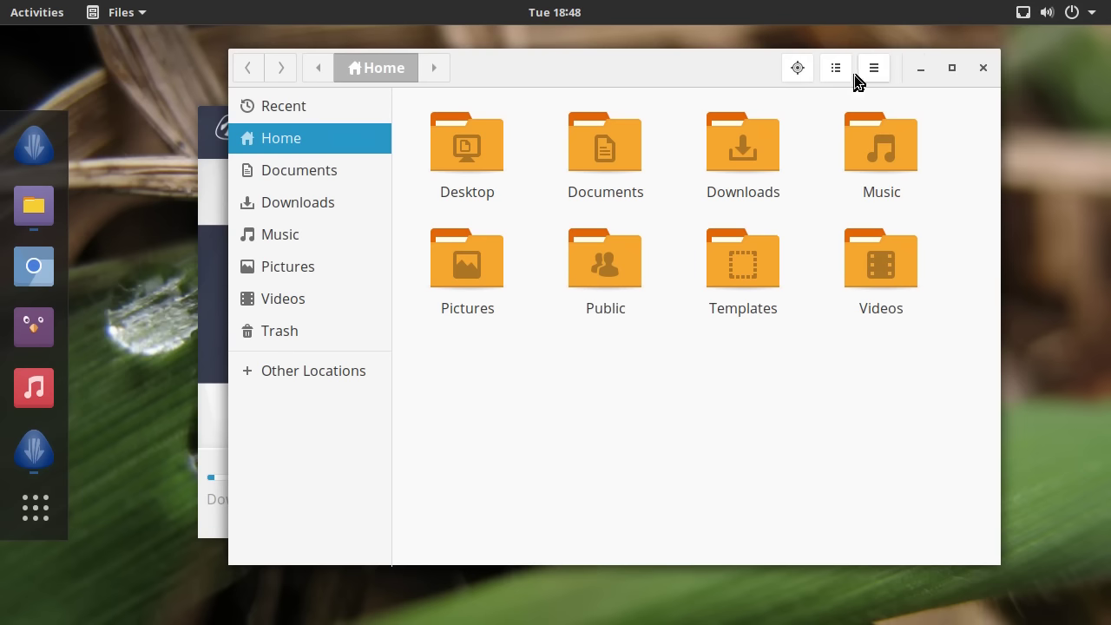
drag(650, 73, 695, 68)
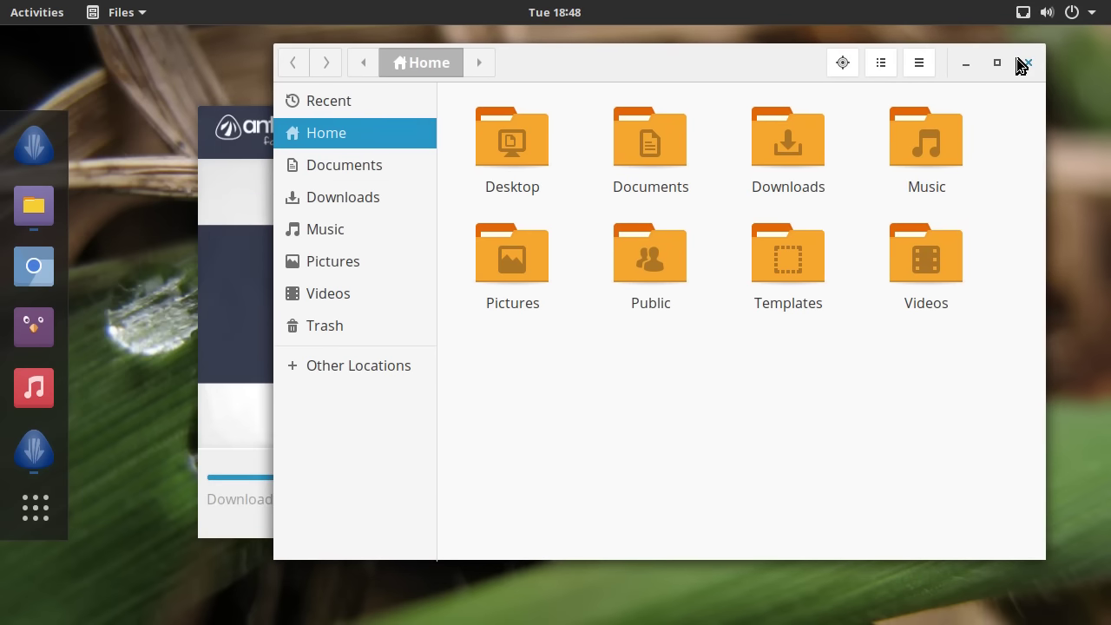
- Expand the antergos user account options in the top-bar system menu, then close it
click(1082, 18)
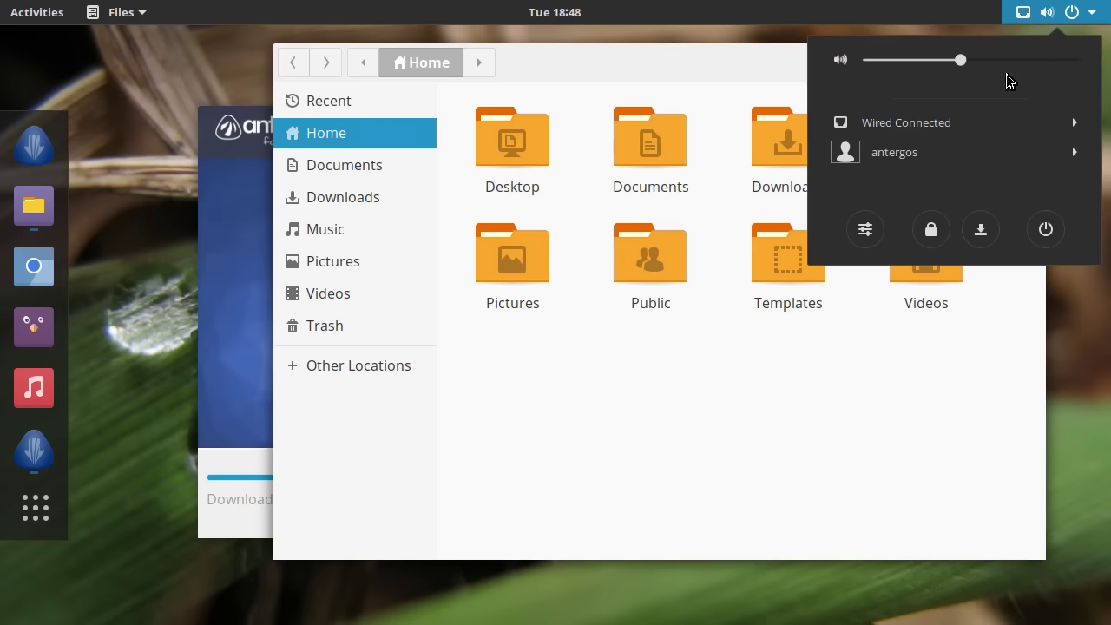
click(926, 161)
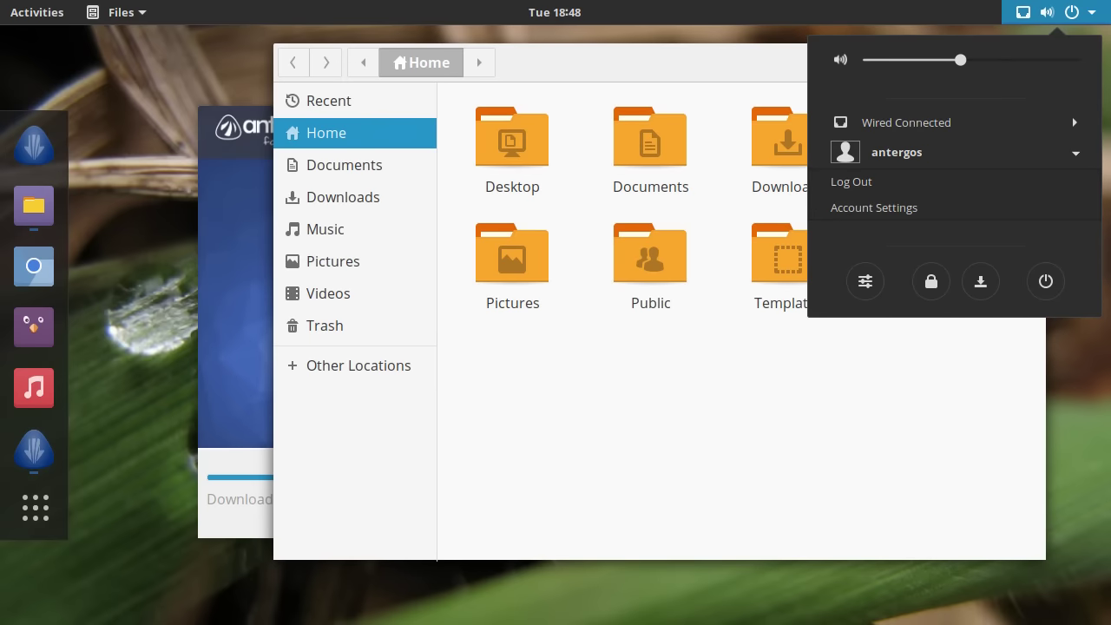
click(1033, 18)
drag(736, 60, 767, 62)
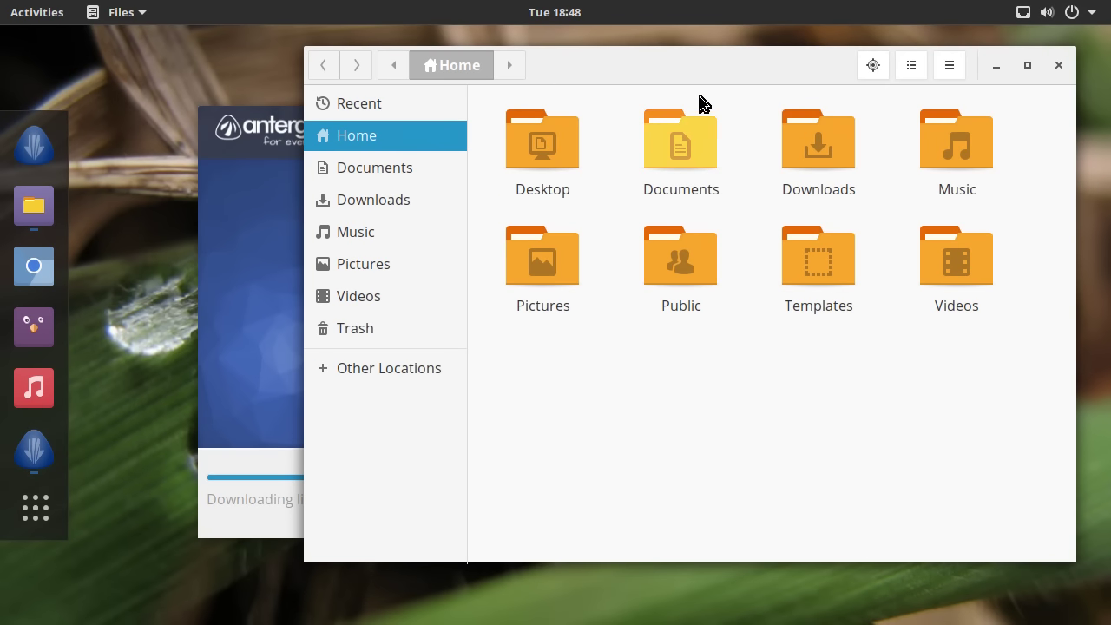
click(1054, 13)
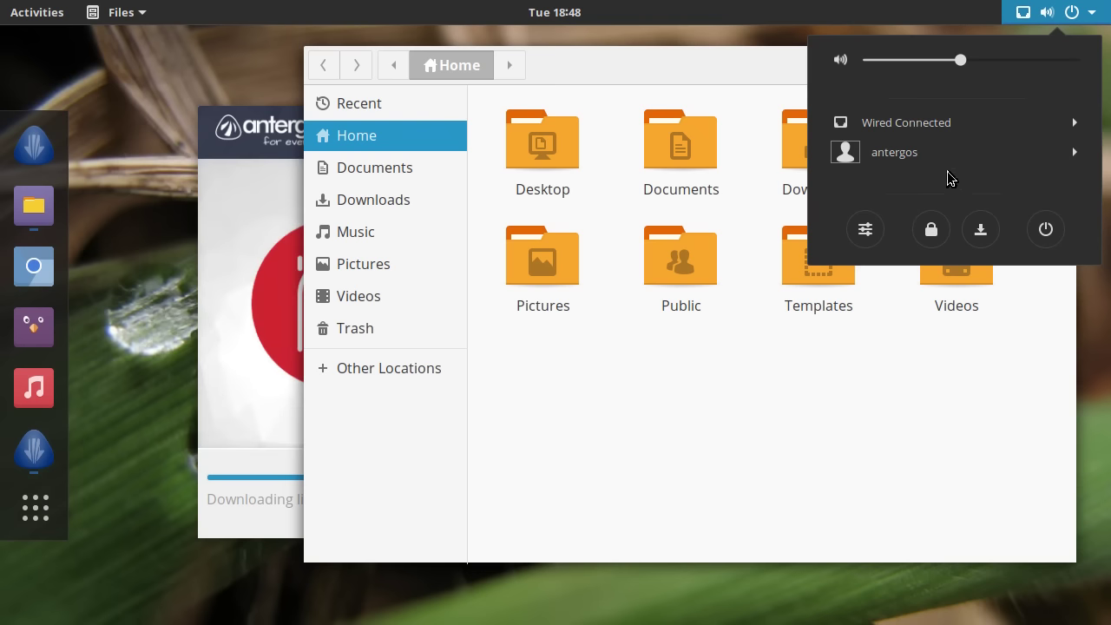
click(942, 156)
click(1070, 18)
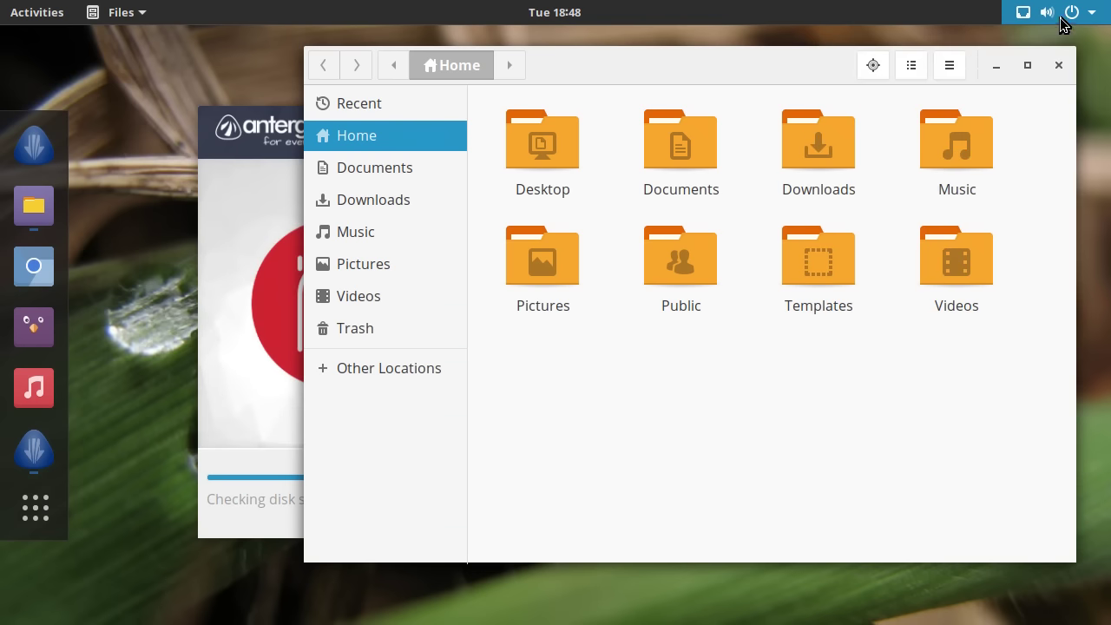
click(998, 64)
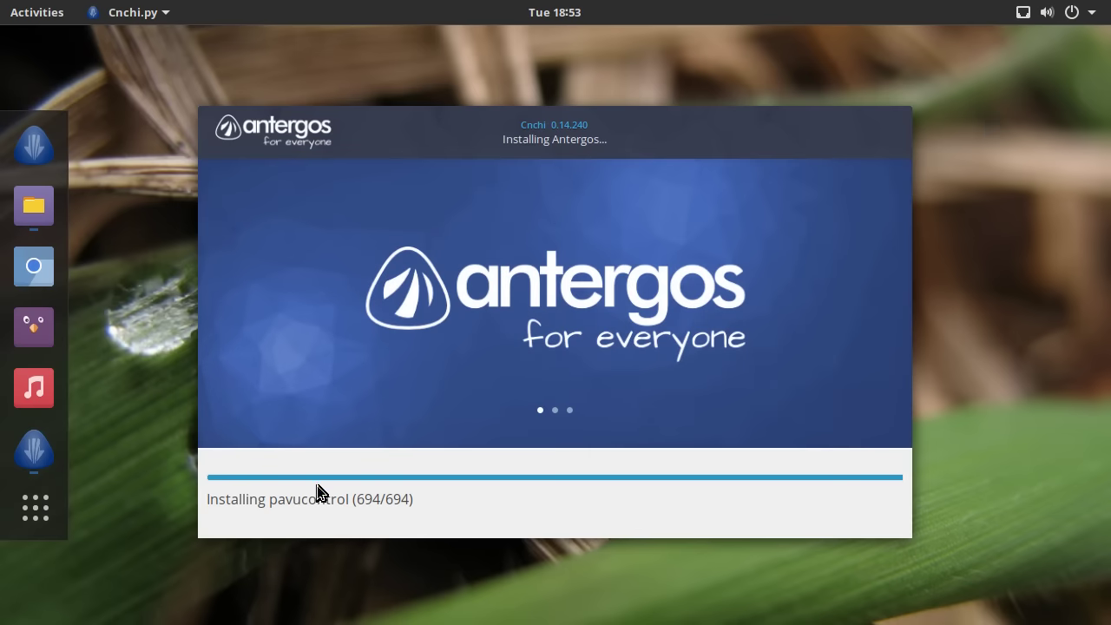
- Bring Cnchi forward from the dock and open the Show Applications grid
click(40, 144)
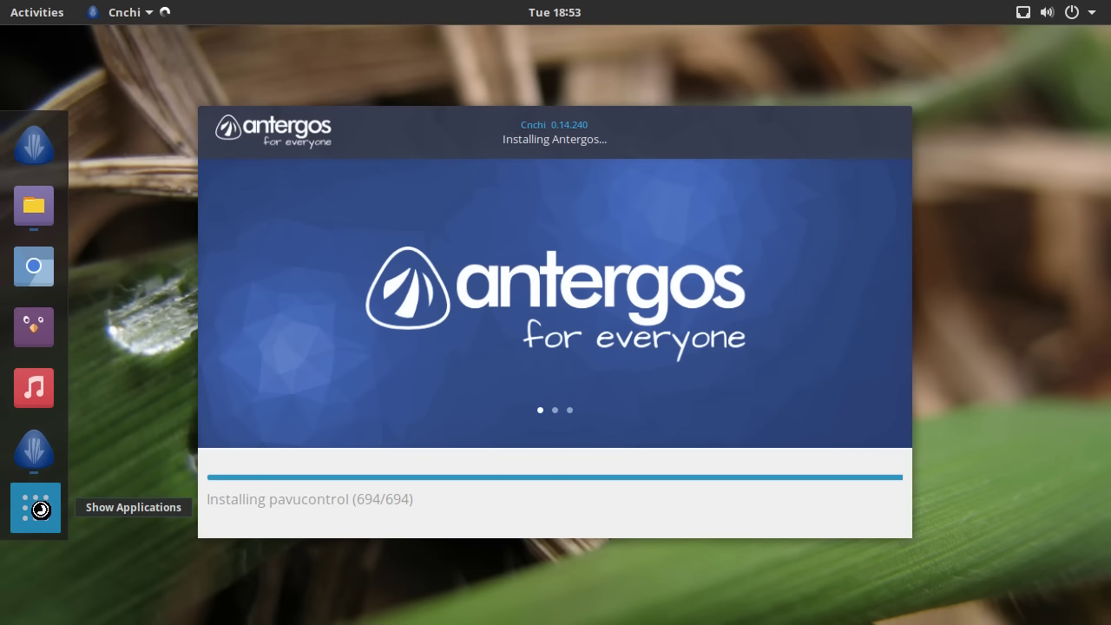
click(108, 498)
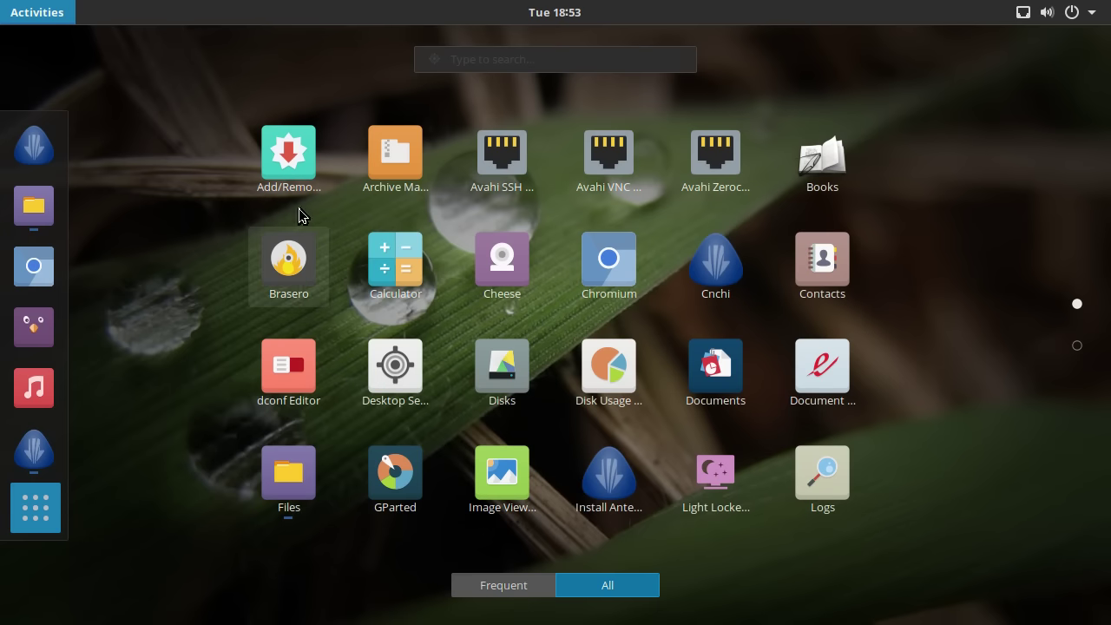
- Page through the app grid, return to page one, and close the overview back to Cnchi
click(1082, 350)
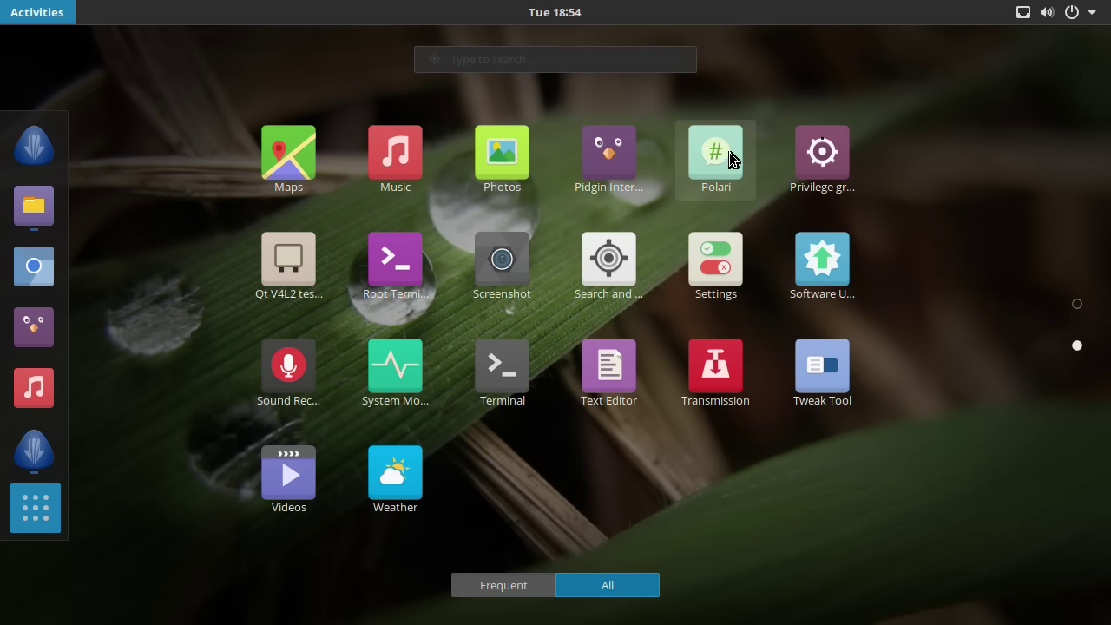
click(1078, 304)
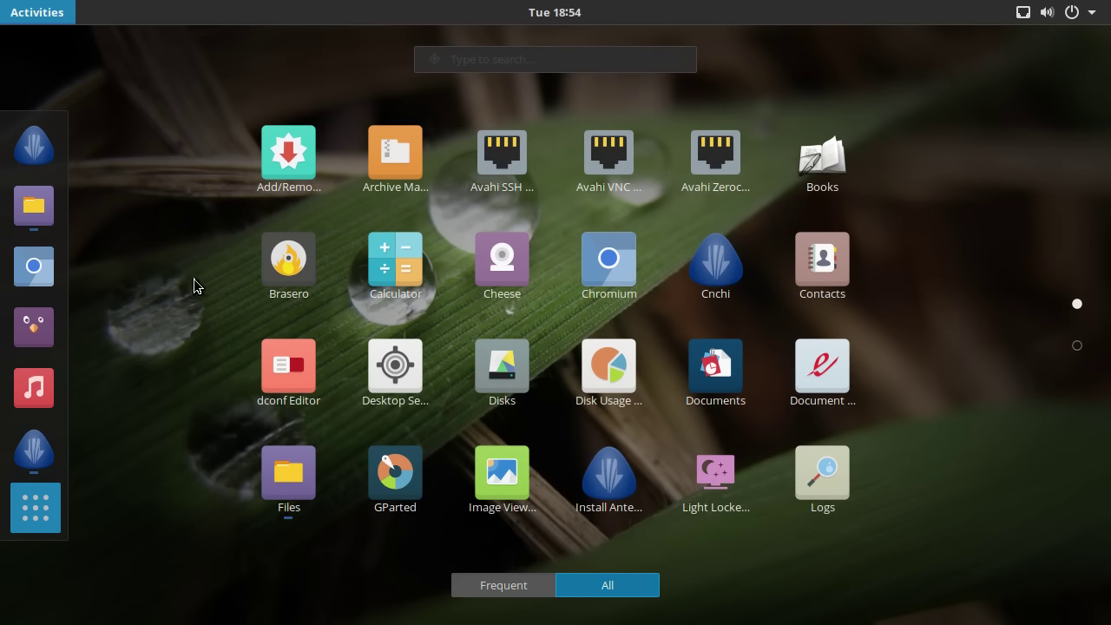
click(33, 510)
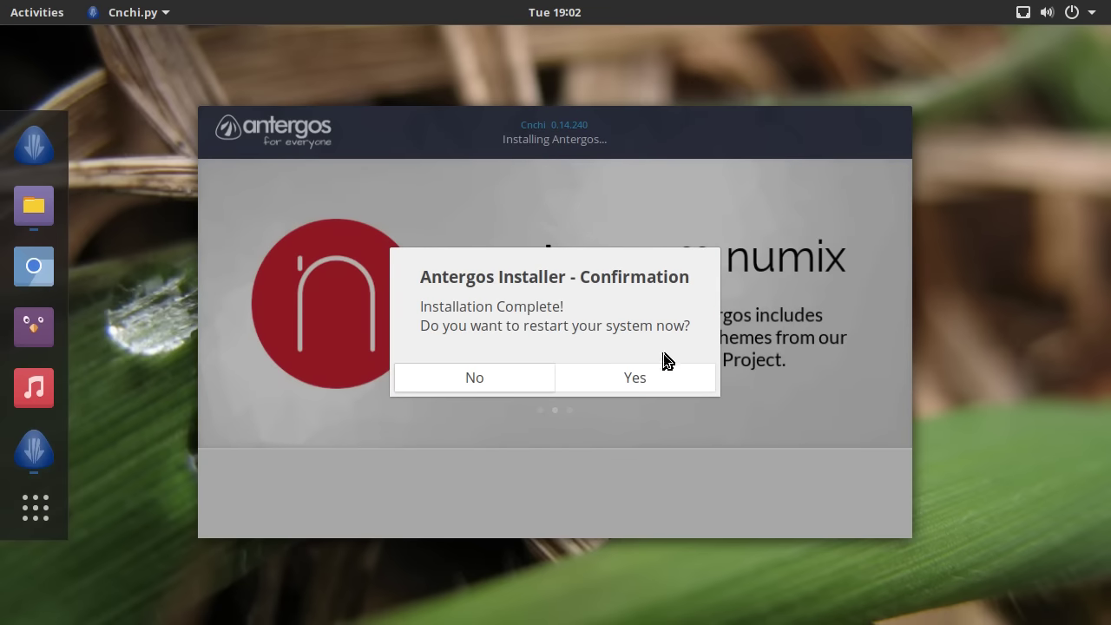
- Confirm Yes in the Installation Complete dialog to restart into the new system
click(636, 378)
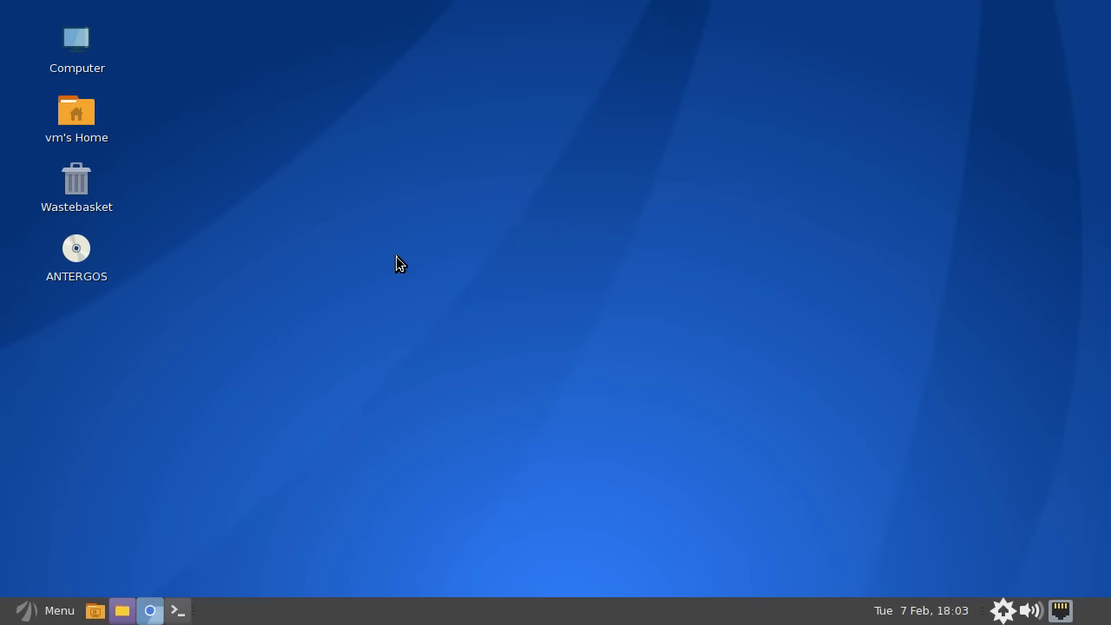
- Launch Control Center under System from the taskbar Menu's All applications list
click(39, 616)
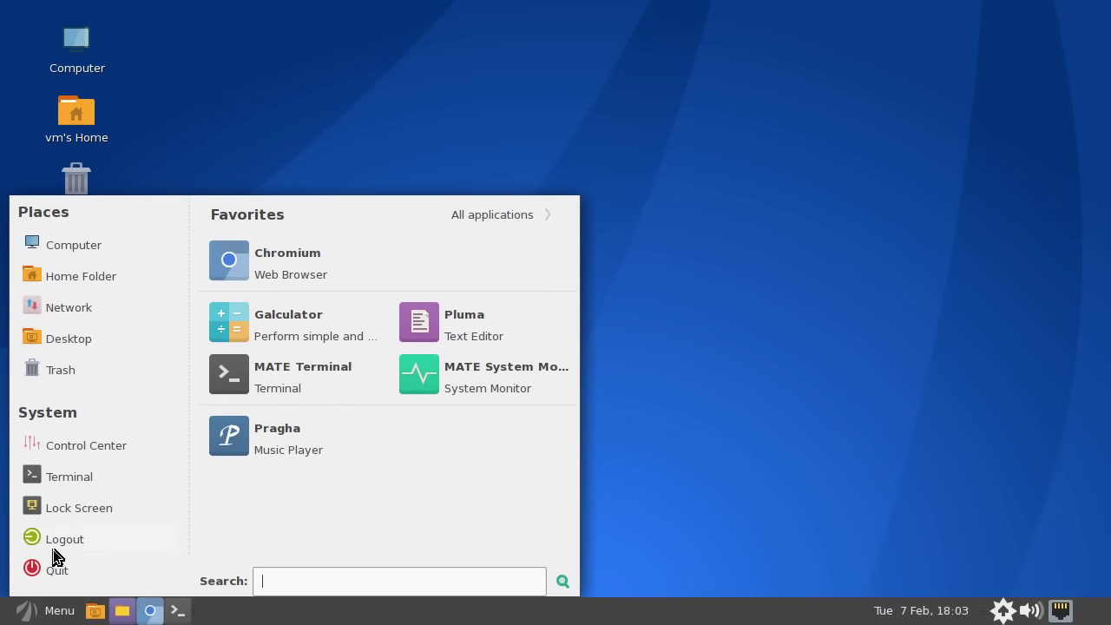
click(35, 613)
click(35, 614)
click(35, 615)
click(35, 614)
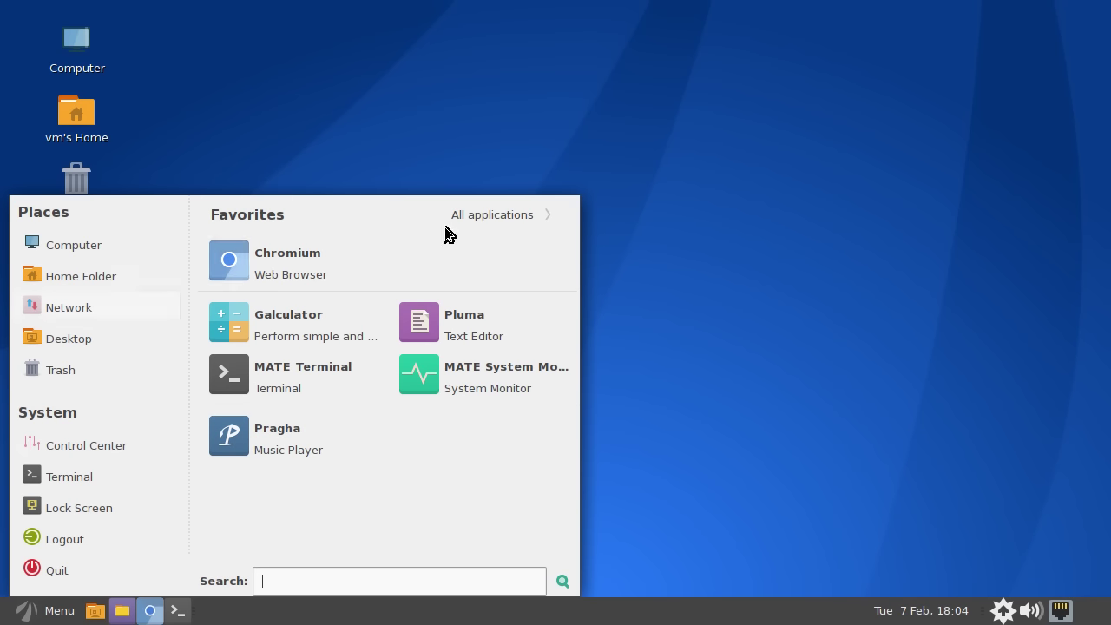
click(476, 224)
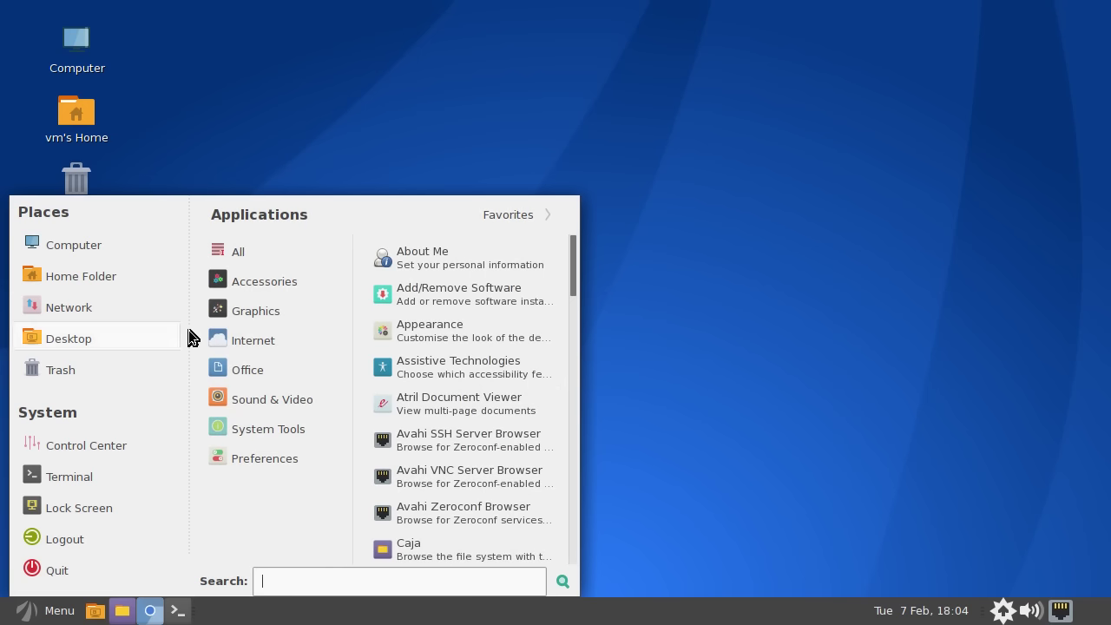
mouse_move(259, 314)
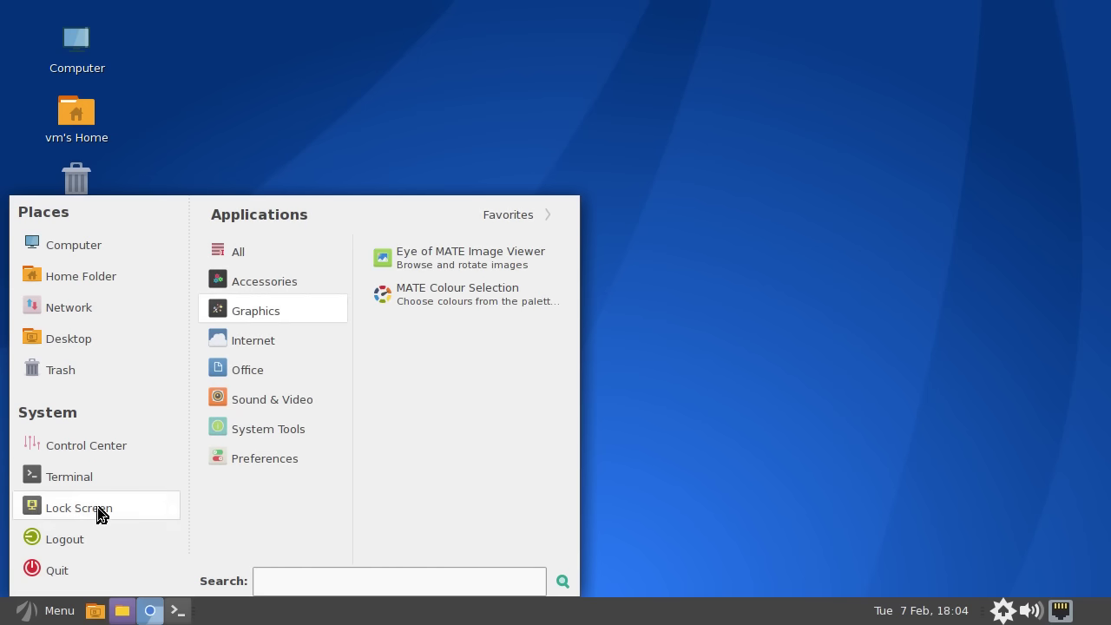
click(102, 445)
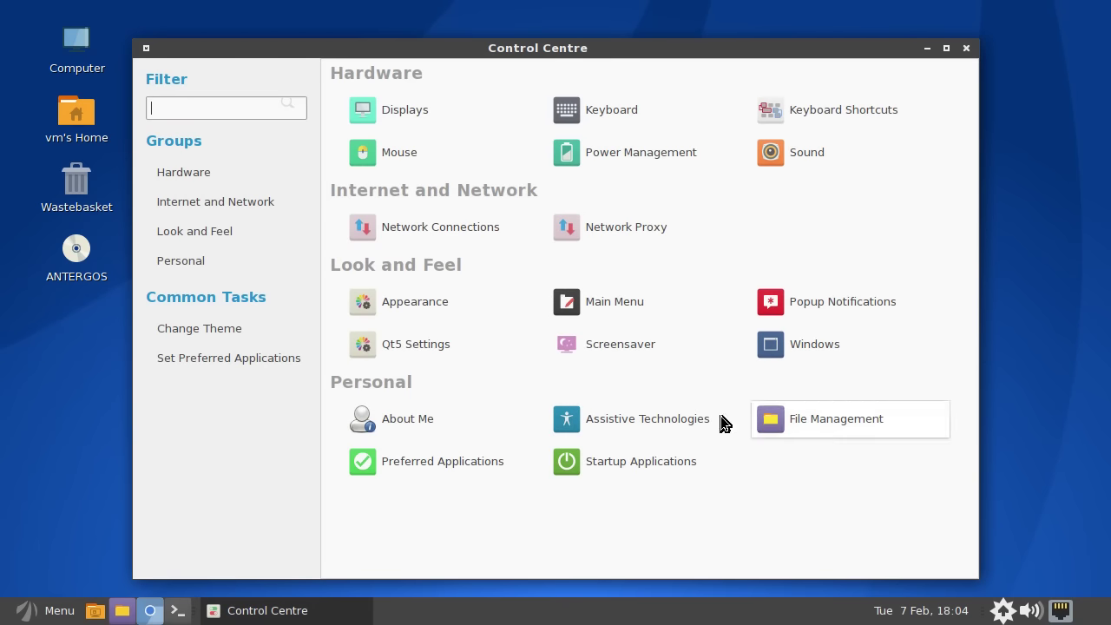
- Try Qt5 Settings, dismiss the QT_QPA_PLATFORMTHEME error, and launch Terminal from the System menu
click(437, 349)
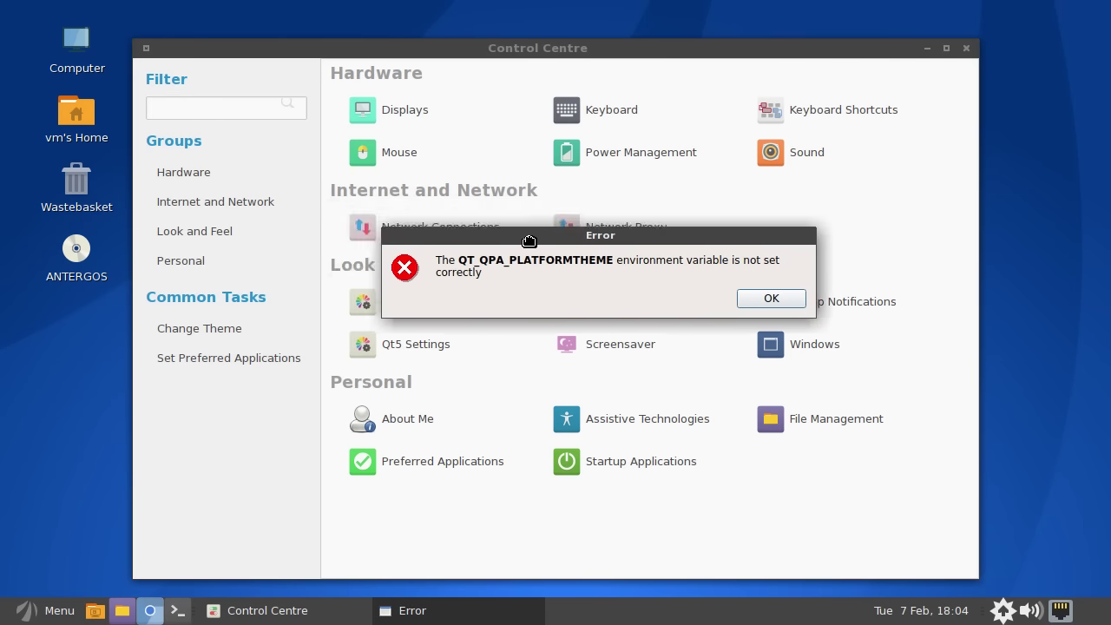
click(738, 258)
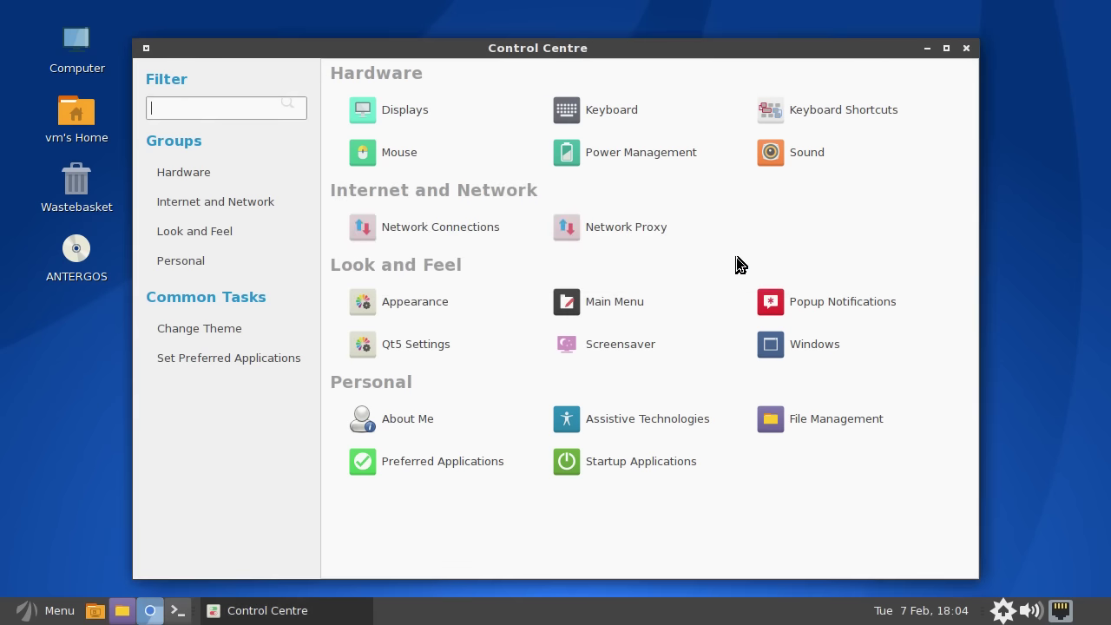
click(38, 611)
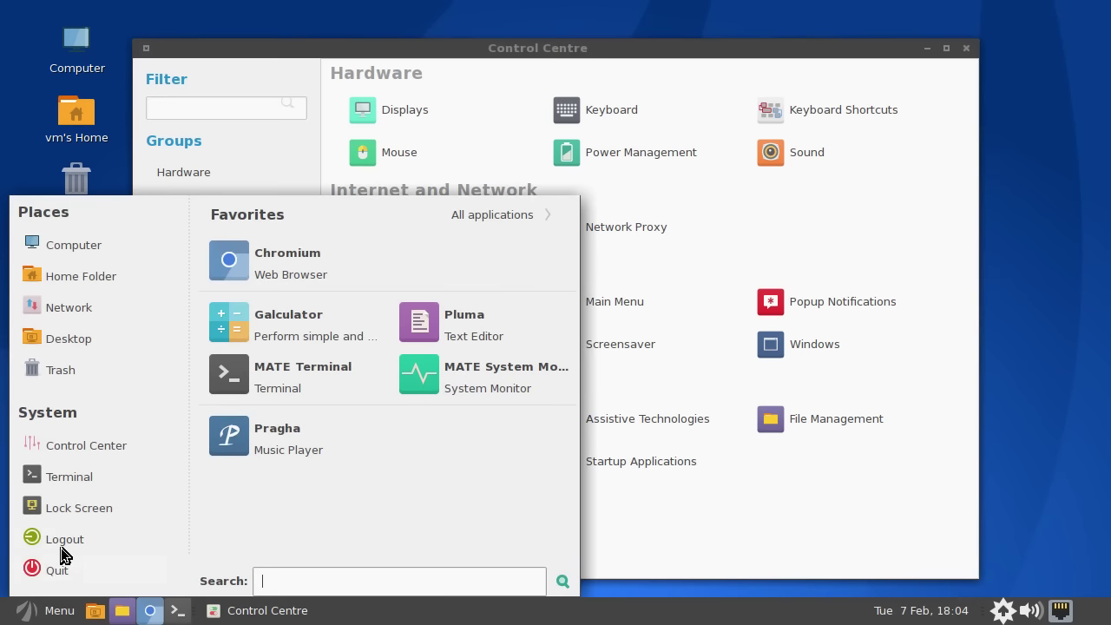
click(88, 481)
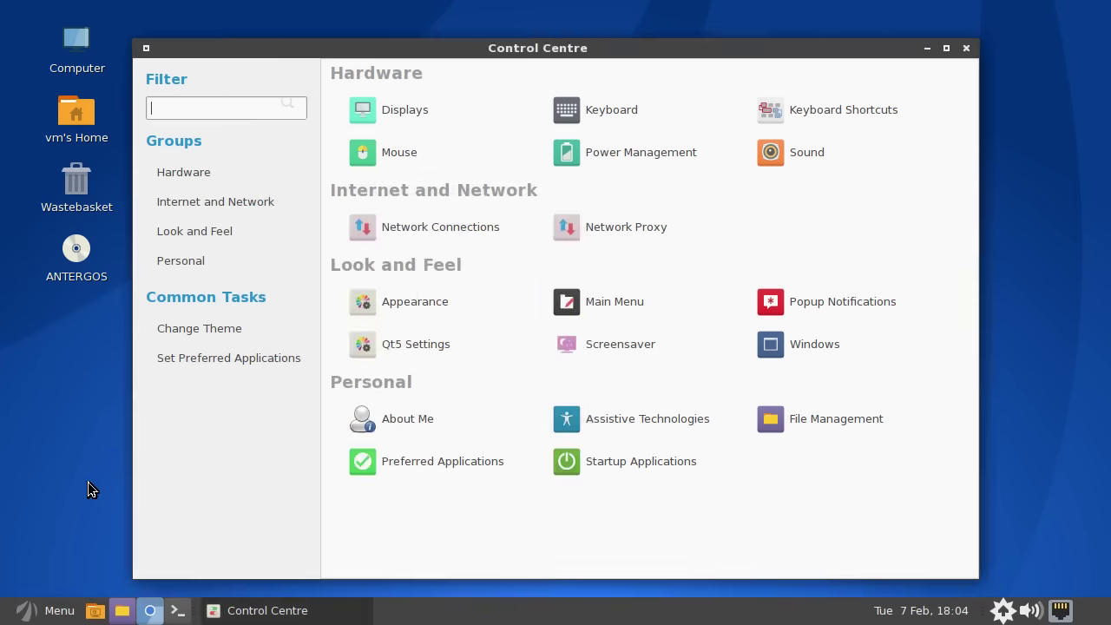
- Run 'sudo pacman -S keepasx' and enter the sudo password, hitting a package-not-found error
drag(565, 126, 658, 152)
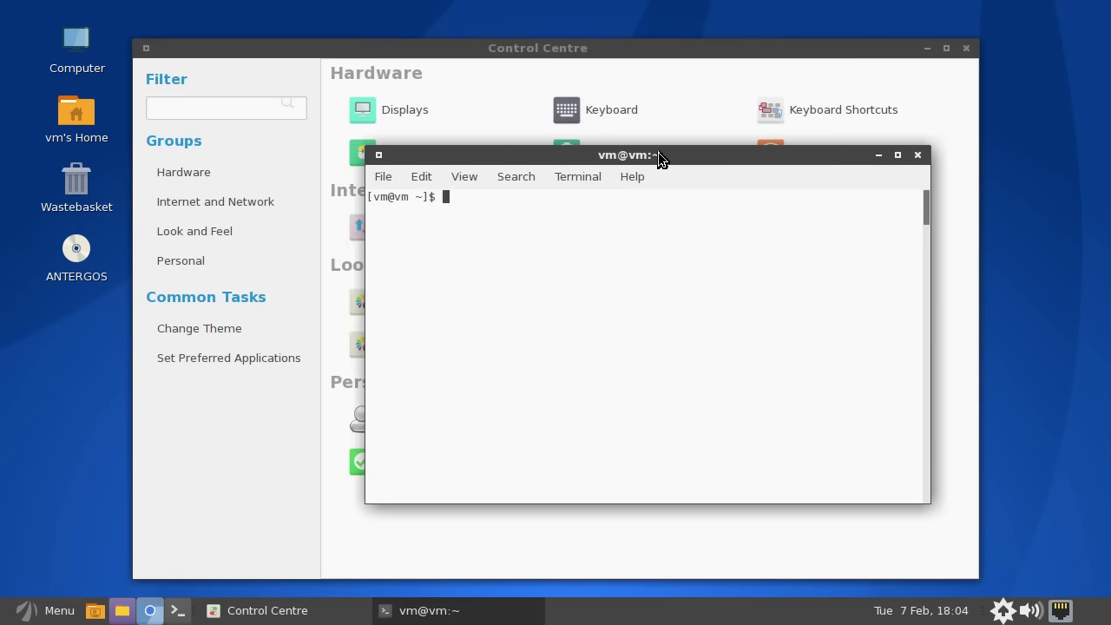
text(sudo pacman -S keepasx)
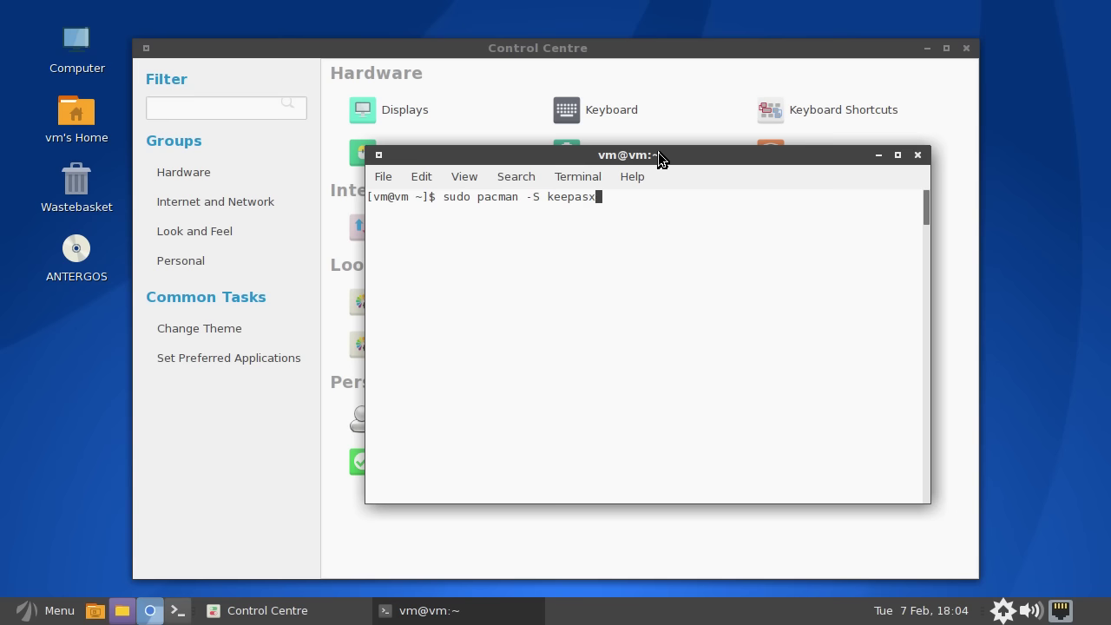
key(Return)
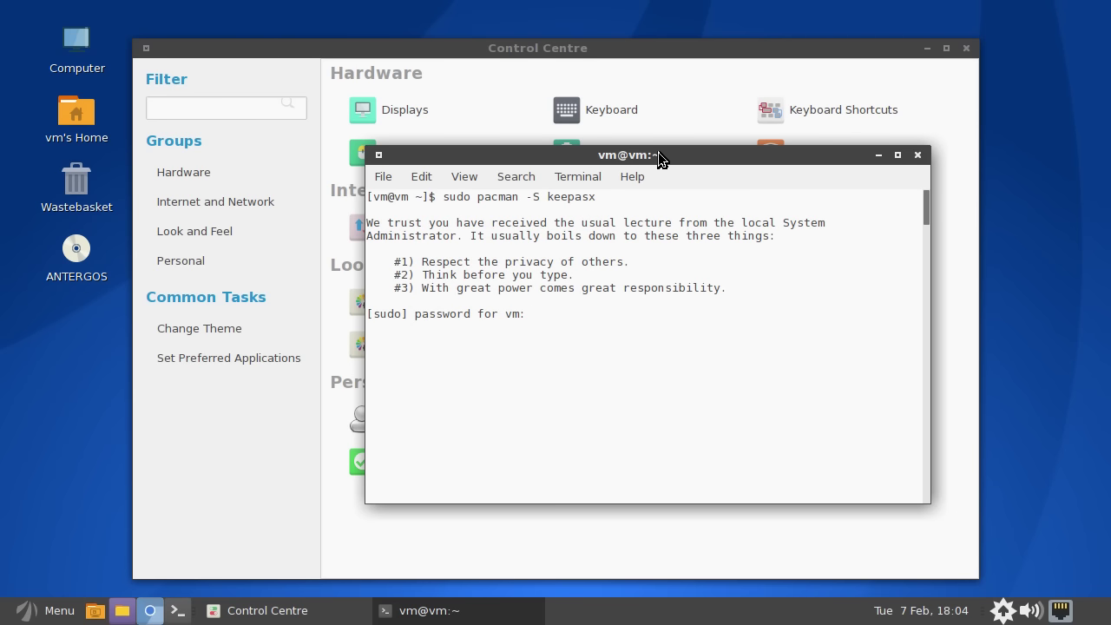
key(Return)
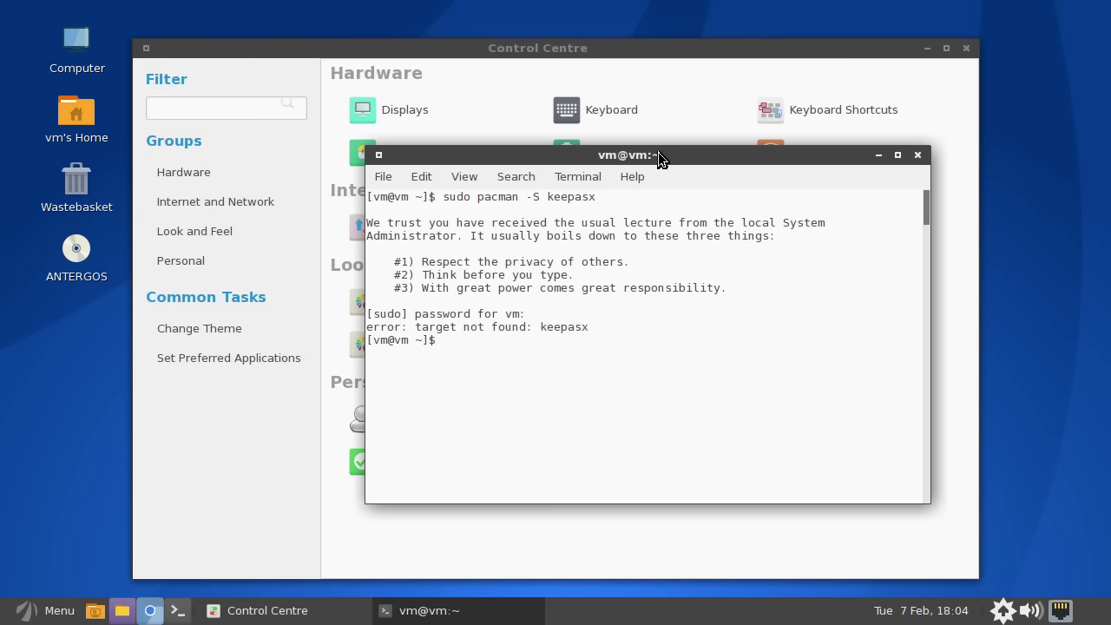
- Correct the command to 'sudo pacman -S keepassx' and confirm the install with y
key(Up)
key(Left)
text(s)
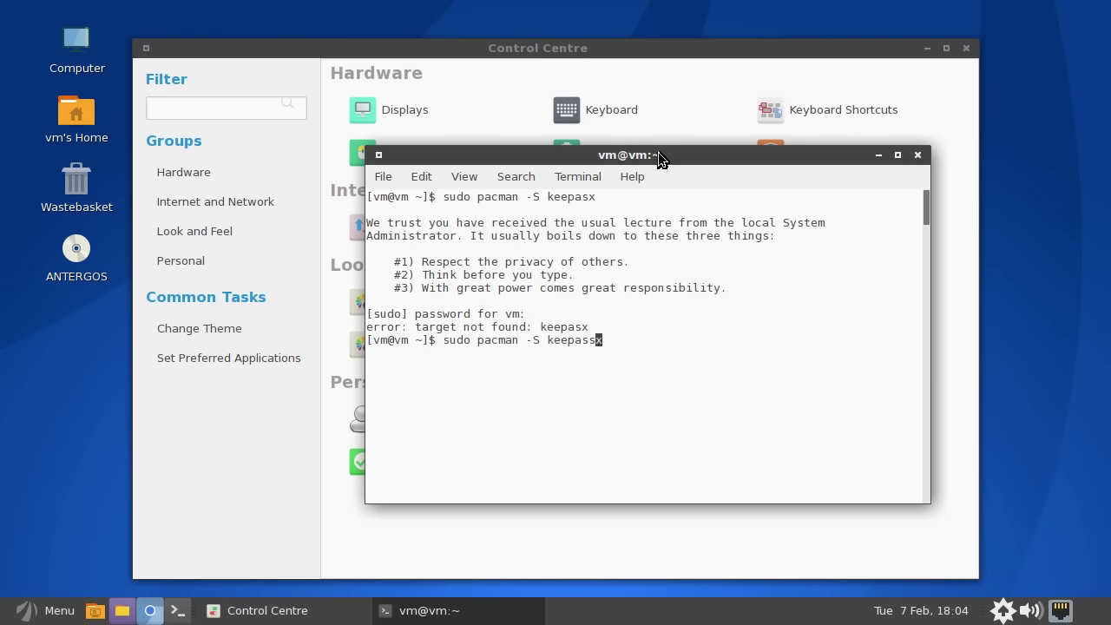
key(Return)
text(y)
key(Return)
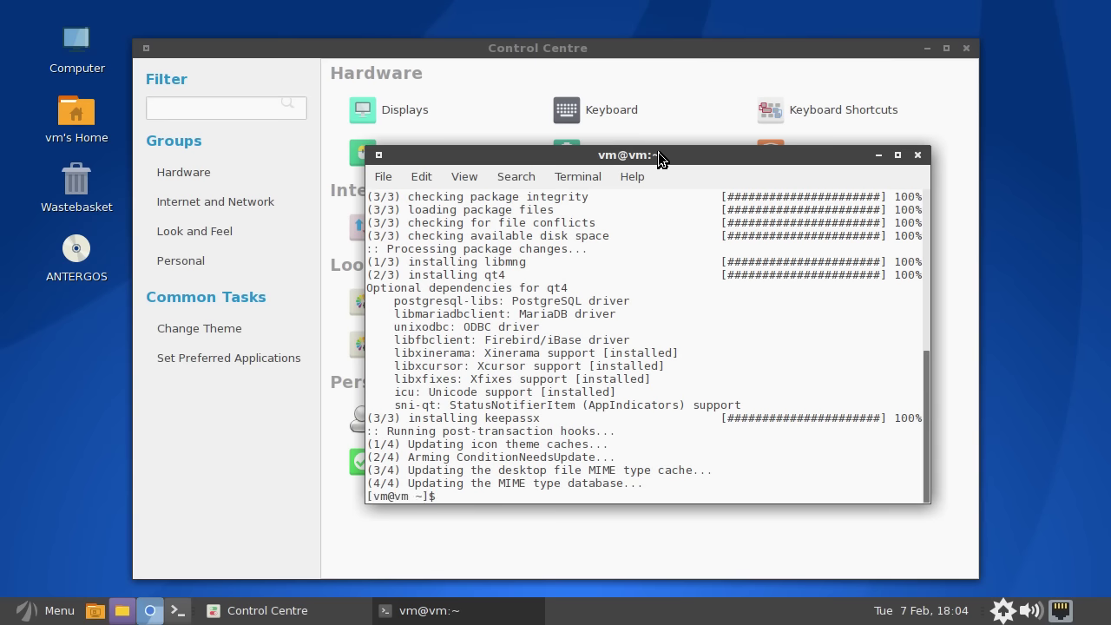
click(35, 610)
text(kee)
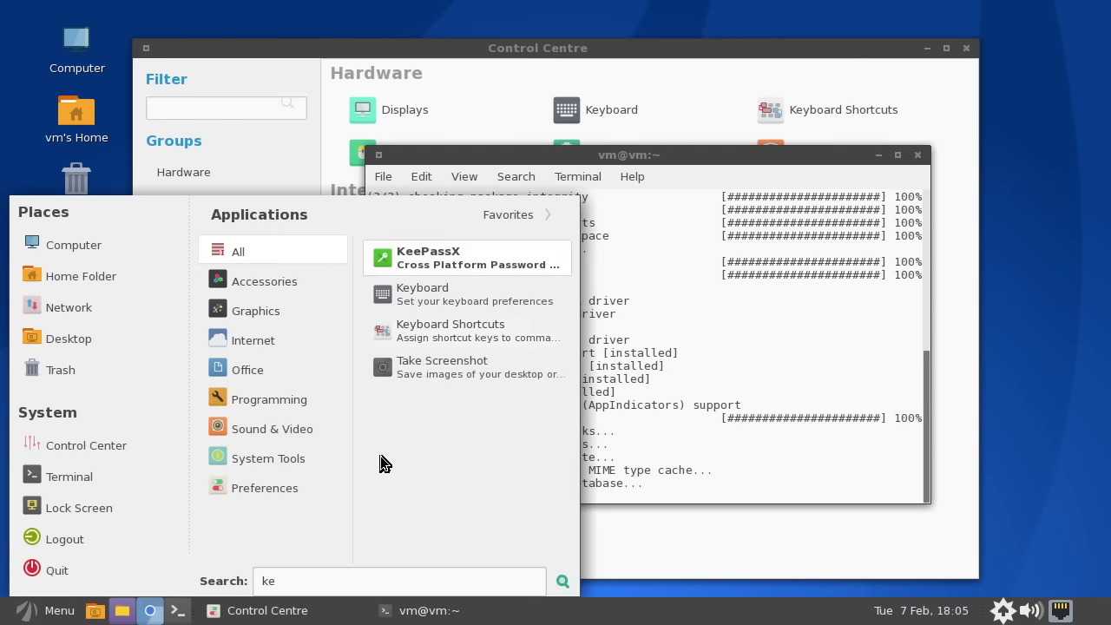
click(449, 258)
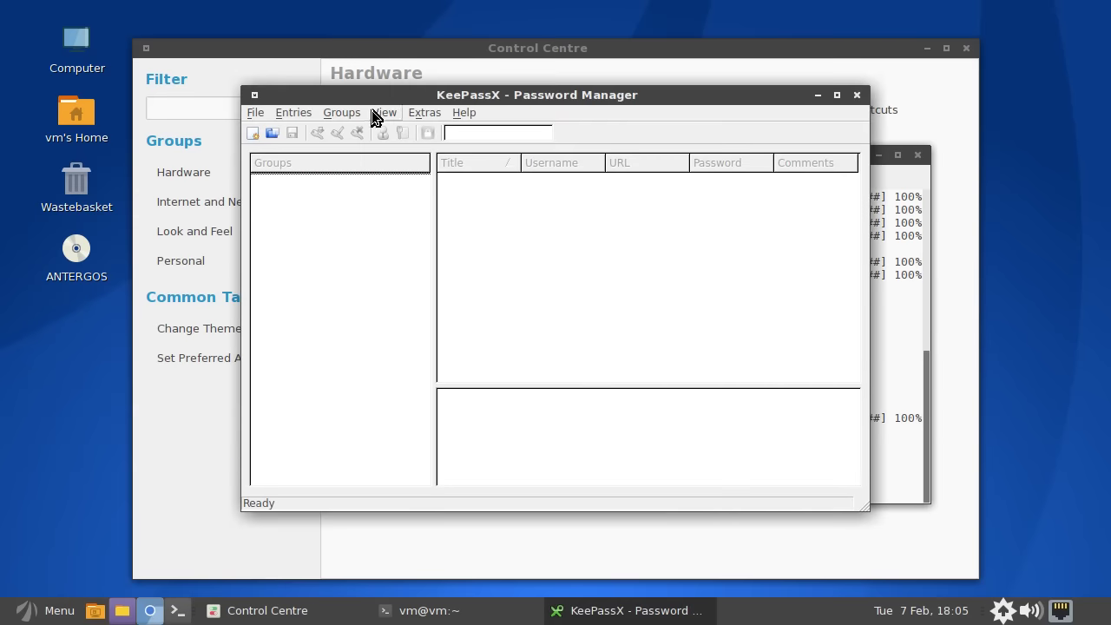
click(351, 112)
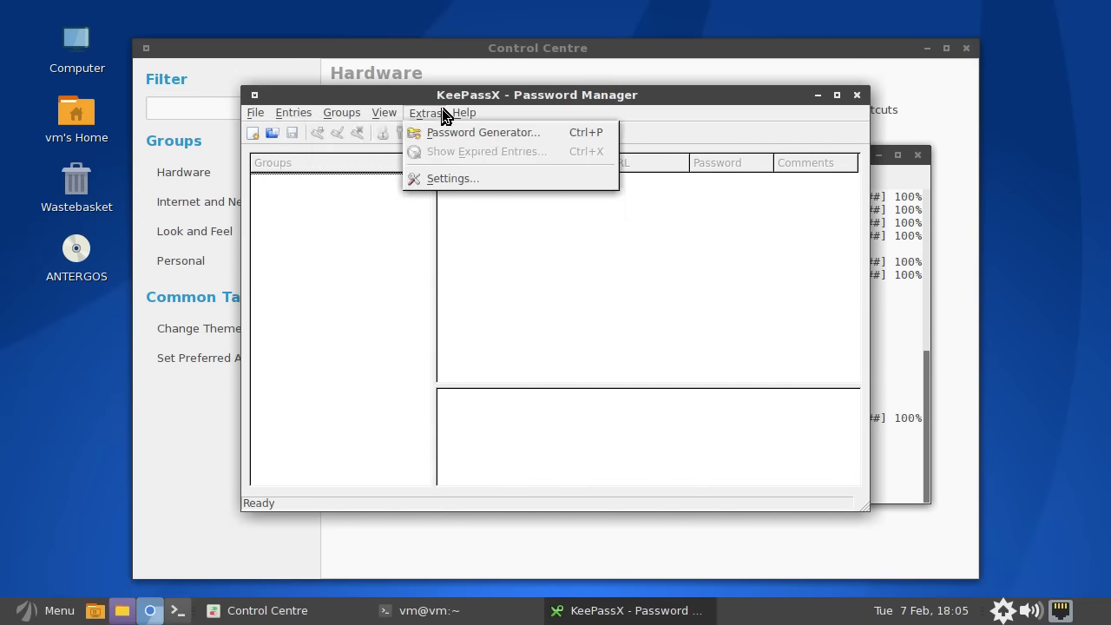
click(286, 111)
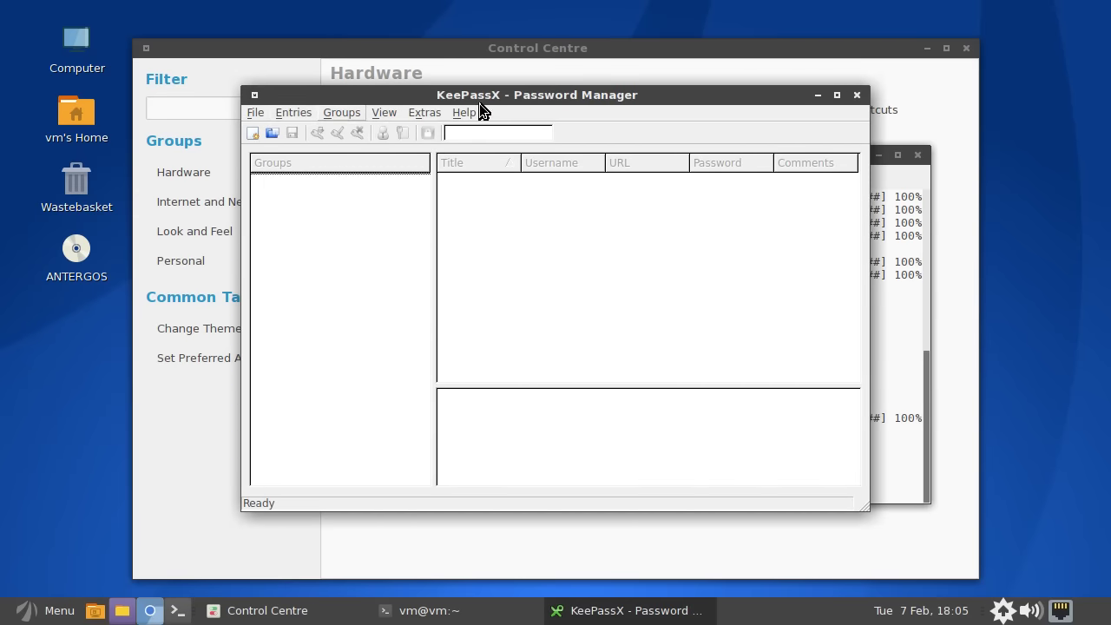
drag(483, 98, 630, 113)
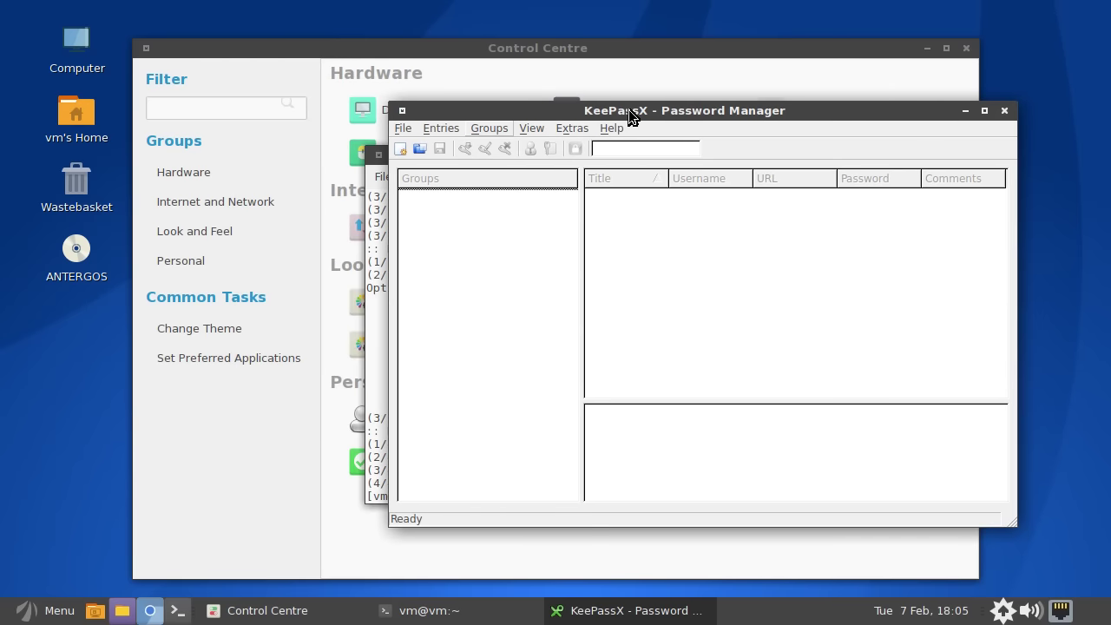
click(403, 127)
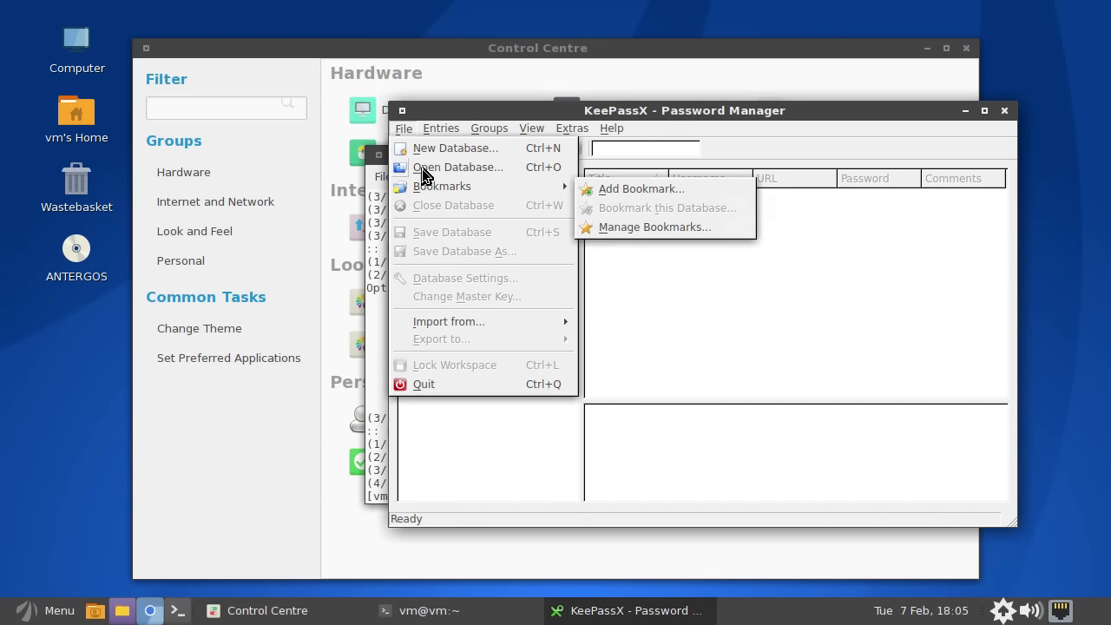
mouse_move(431, 136)
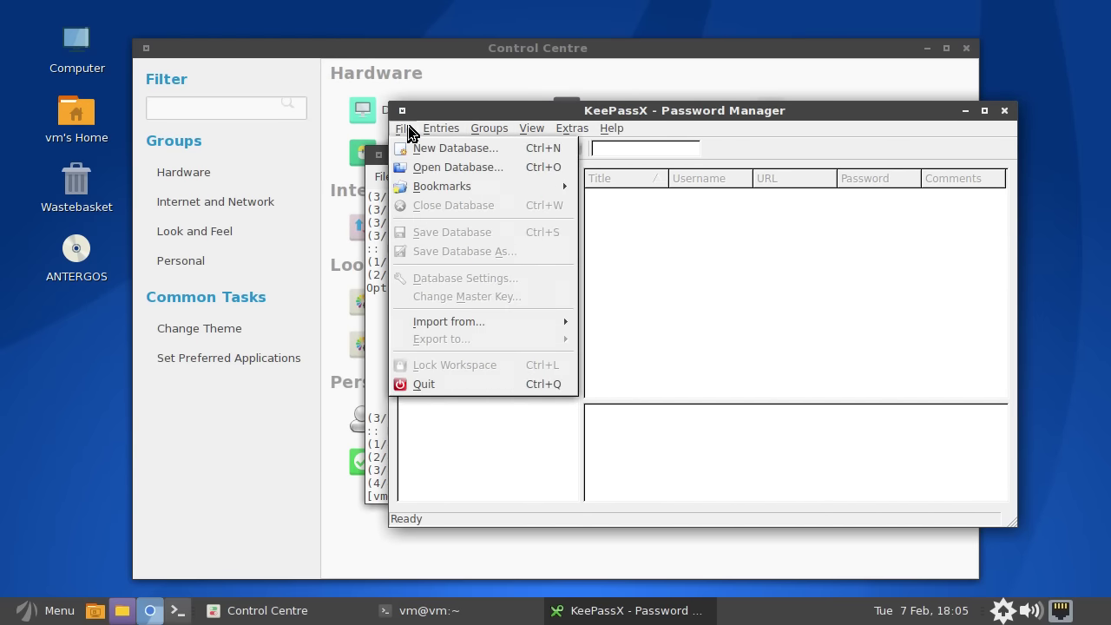
click(560, 218)
drag(800, 117, 834, 101)
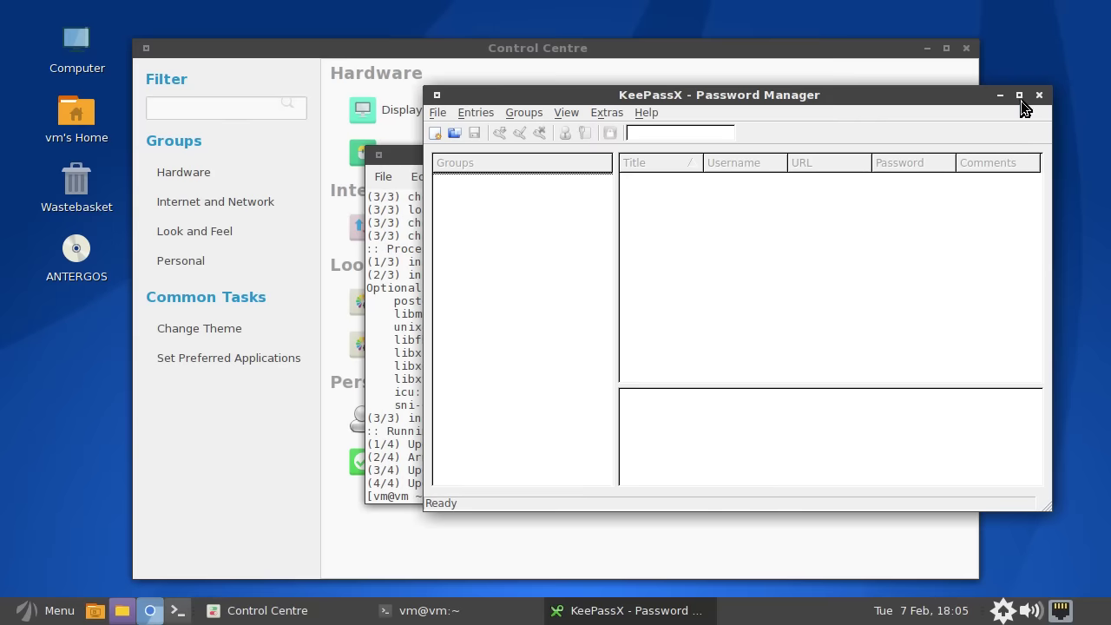
- Close KeePassX and the terminal, then dismiss the Qt5 Settings QT_QPA_PLATFORMTHEME error
click(1040, 95)
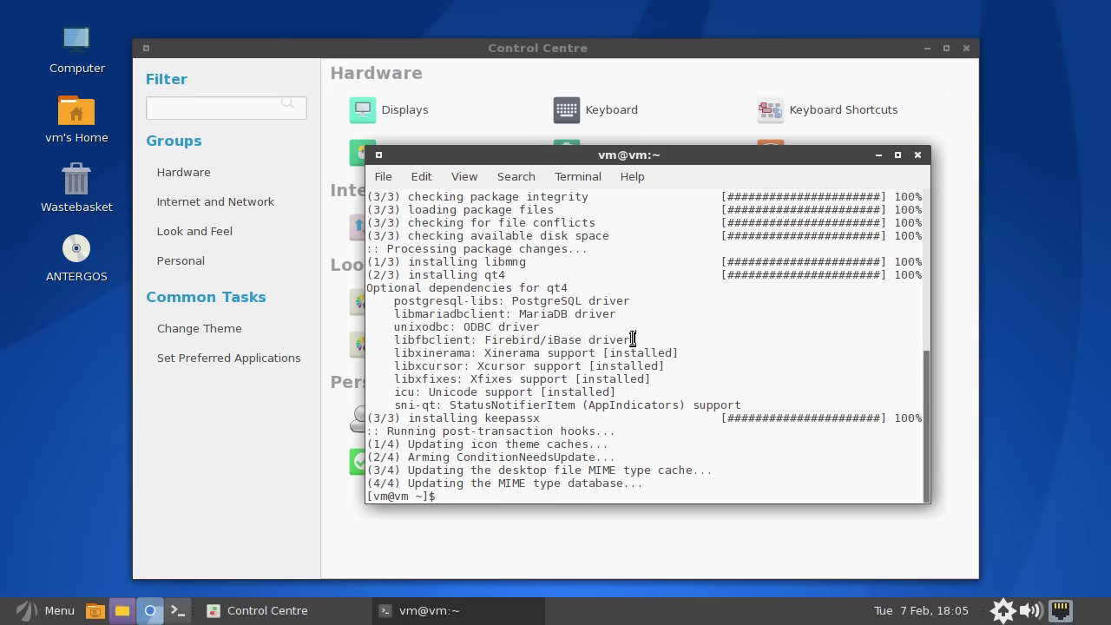
click(917, 155)
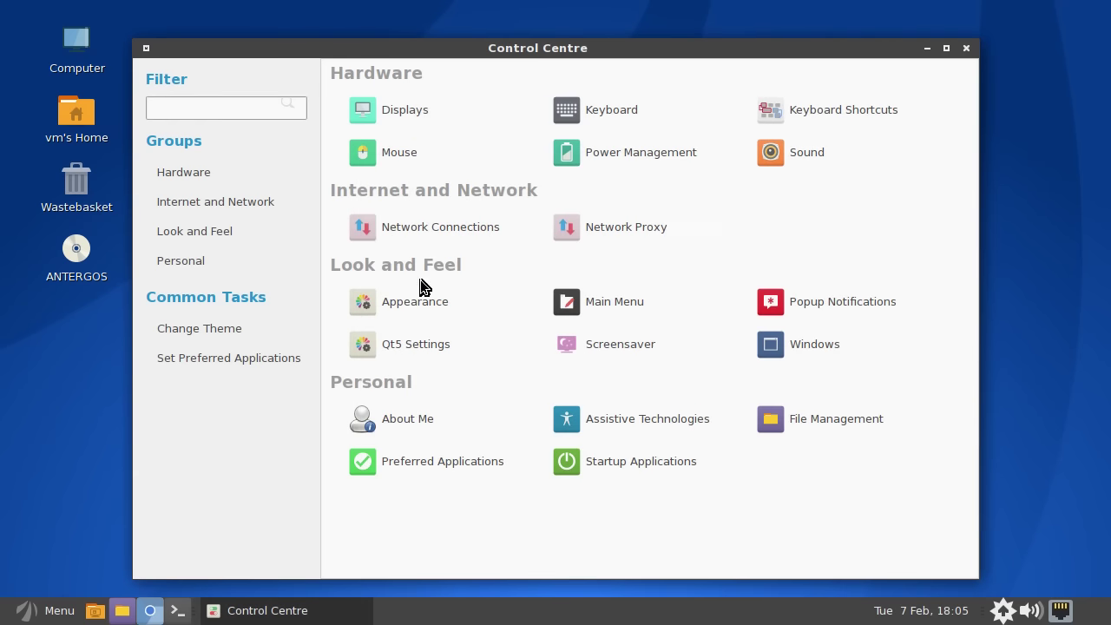
click(423, 335)
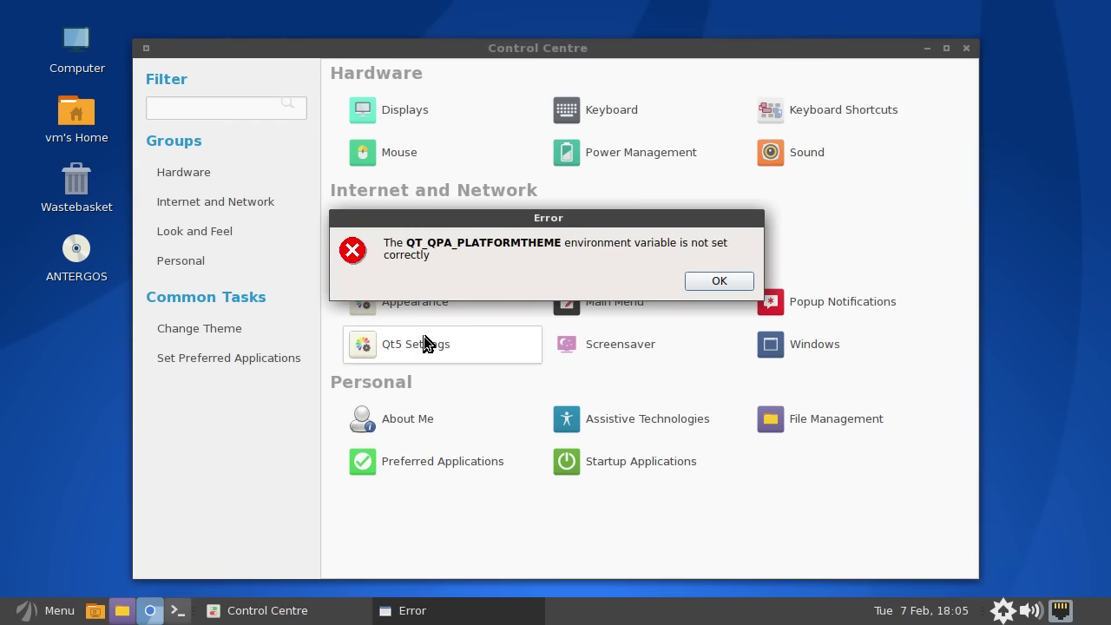
click(715, 283)
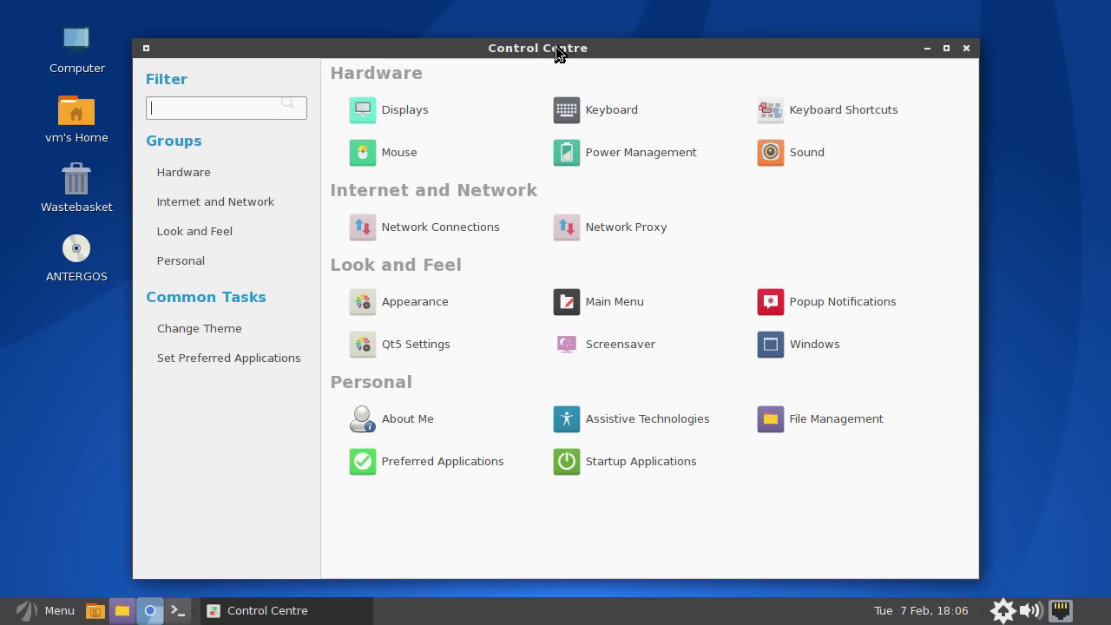
click(403, 303)
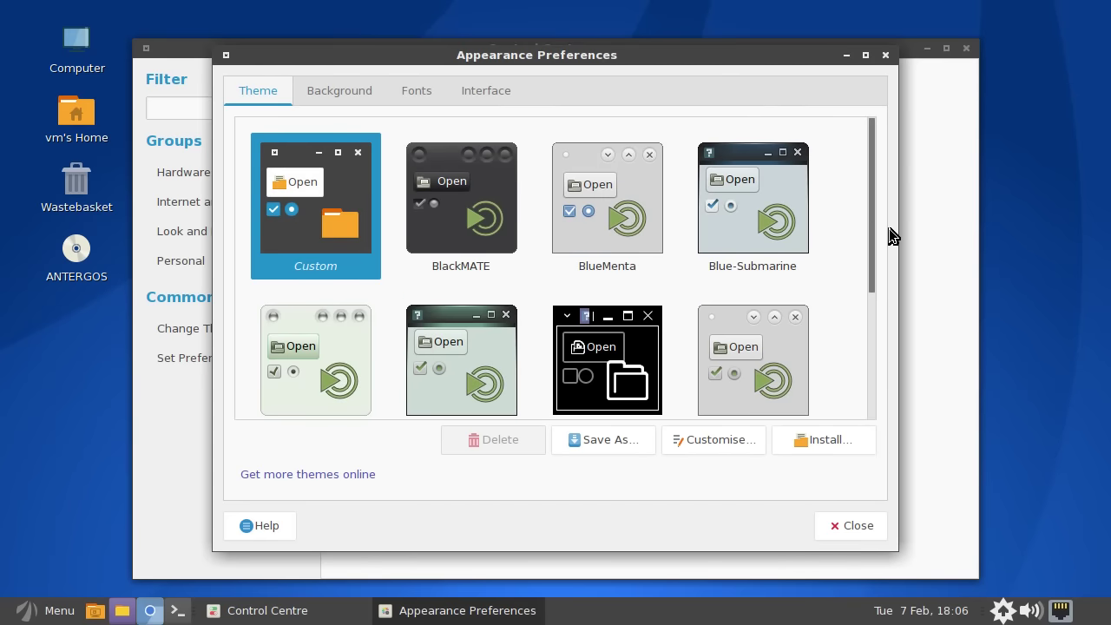
drag(871, 173, 871, 126)
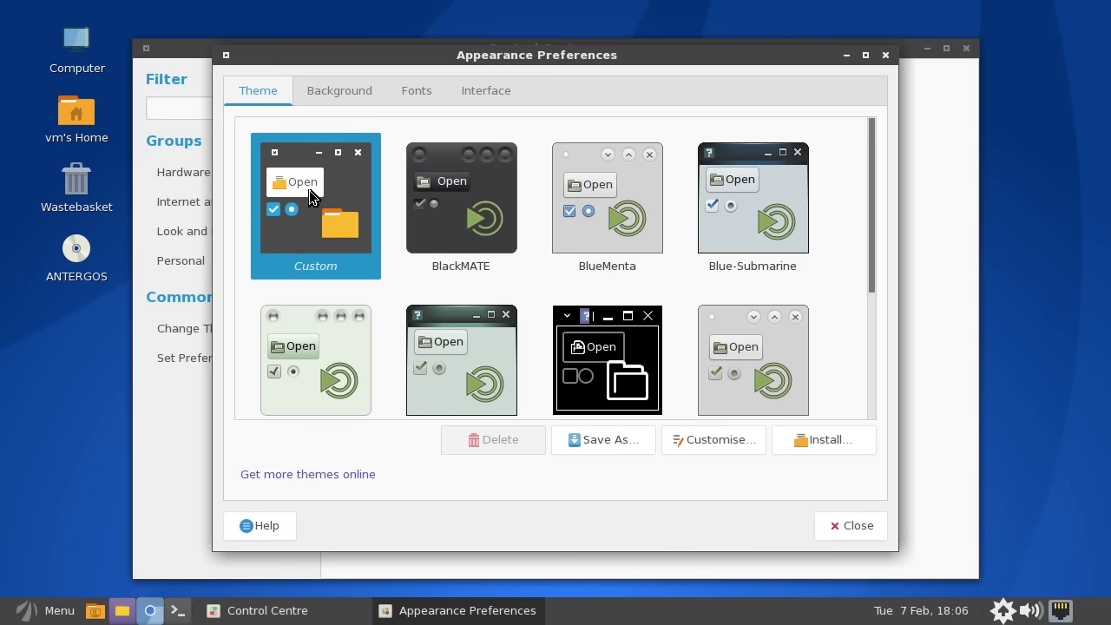
click(334, 93)
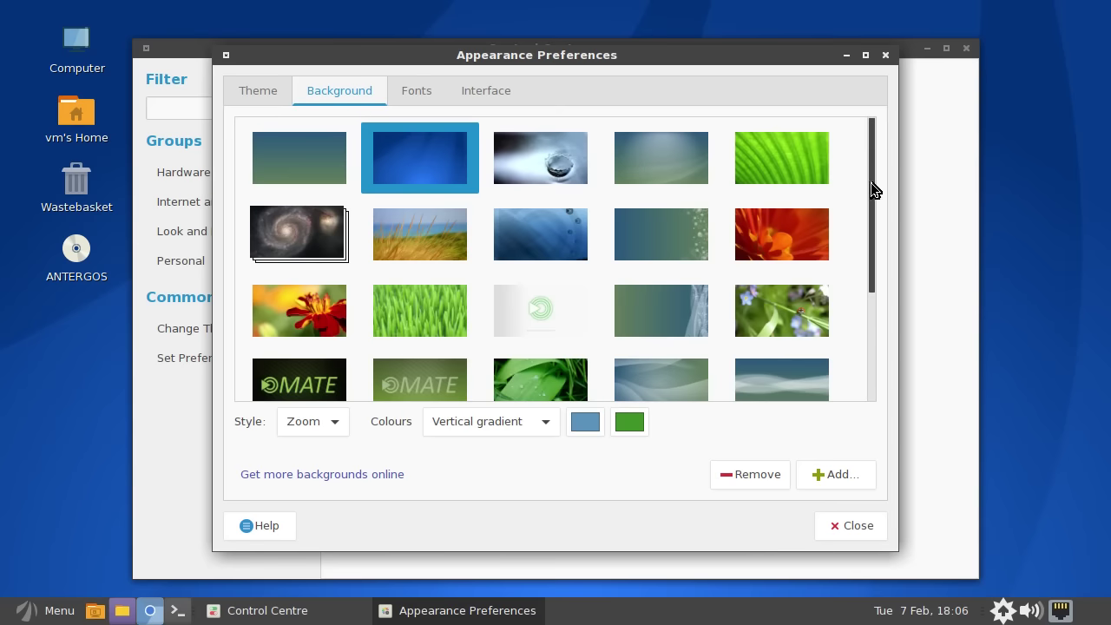
drag(870, 182, 590, 131)
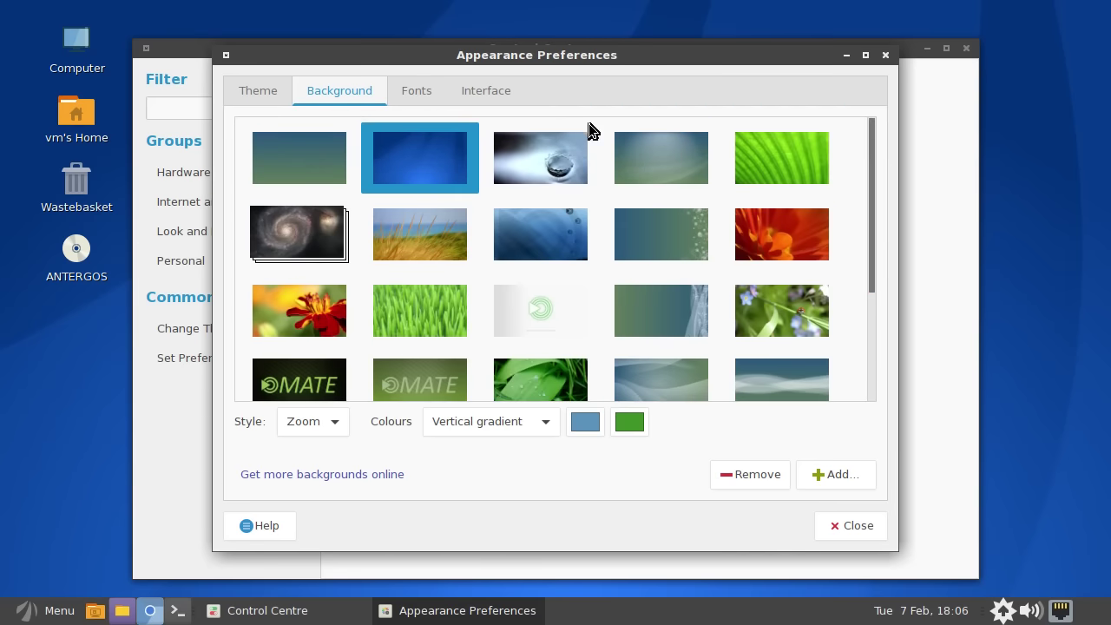
click(418, 91)
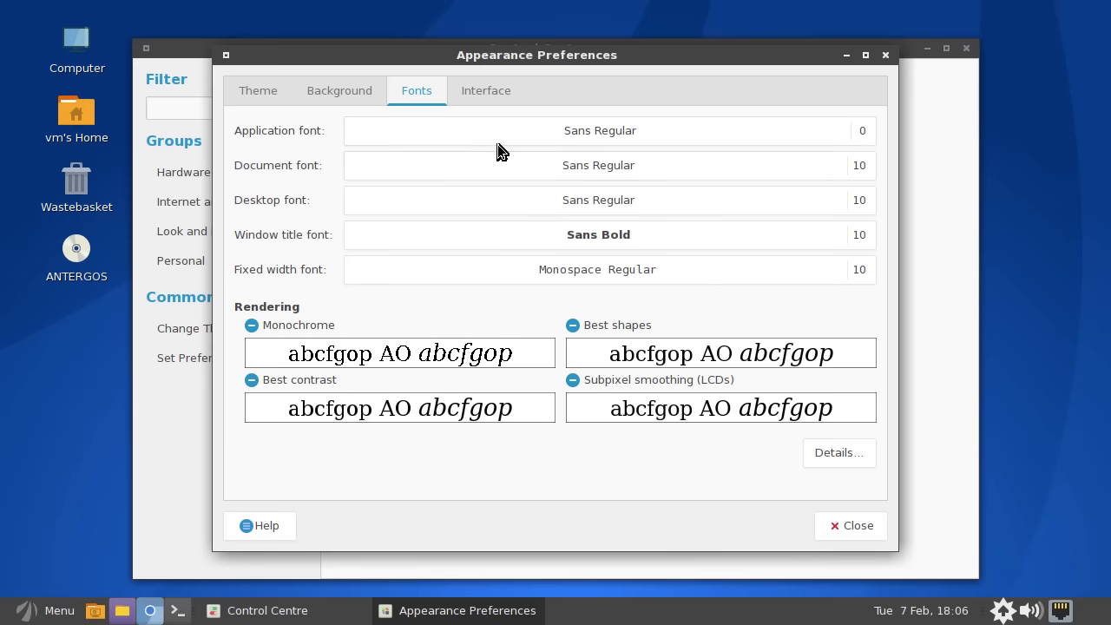
click(480, 93)
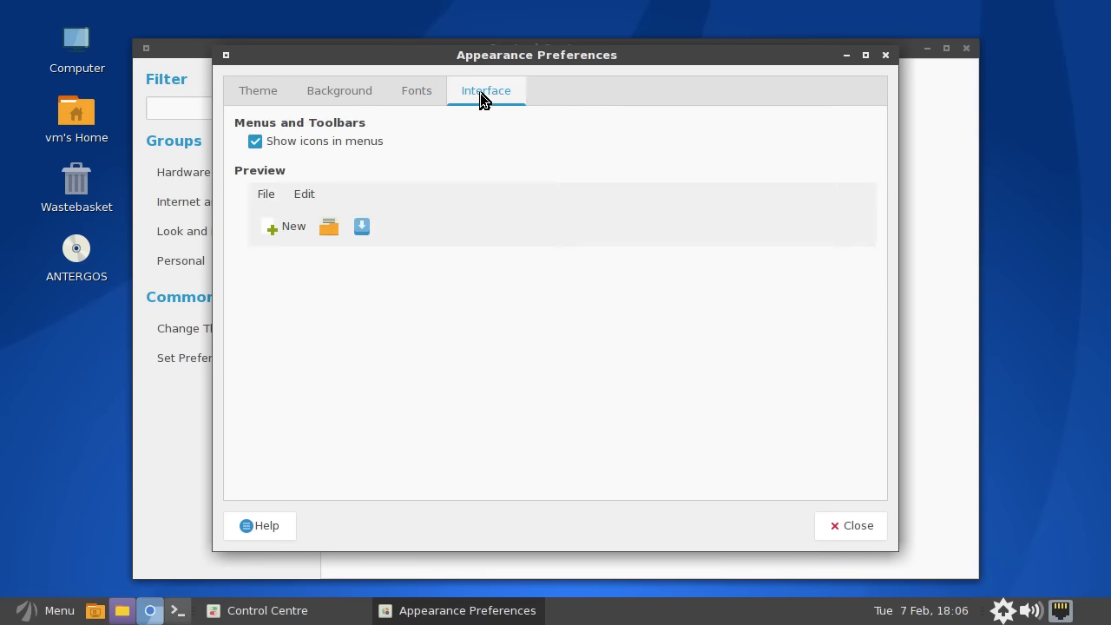
click(415, 93)
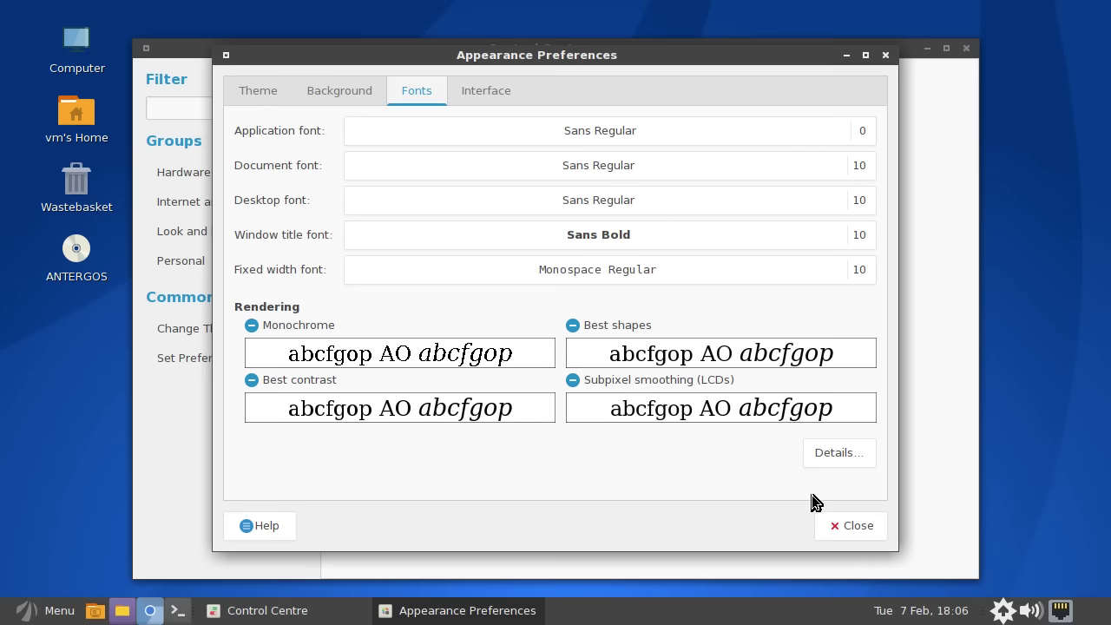
click(852, 525)
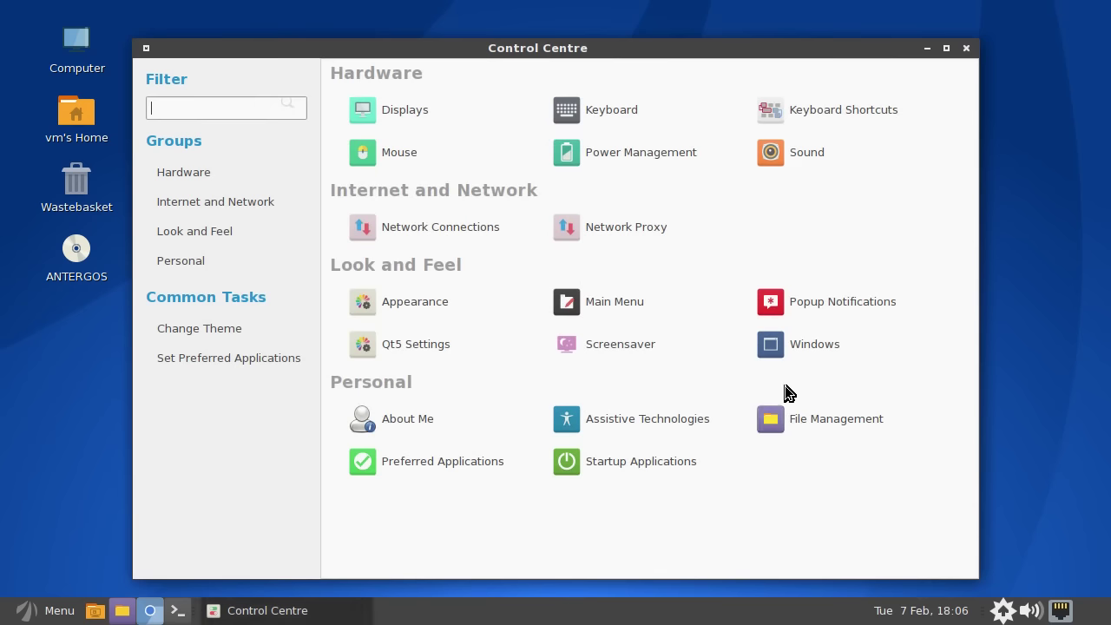
- Close the Control Centre window, then open and dismiss the application menu to leave an empty MATE desktop
click(965, 48)
click(42, 609)
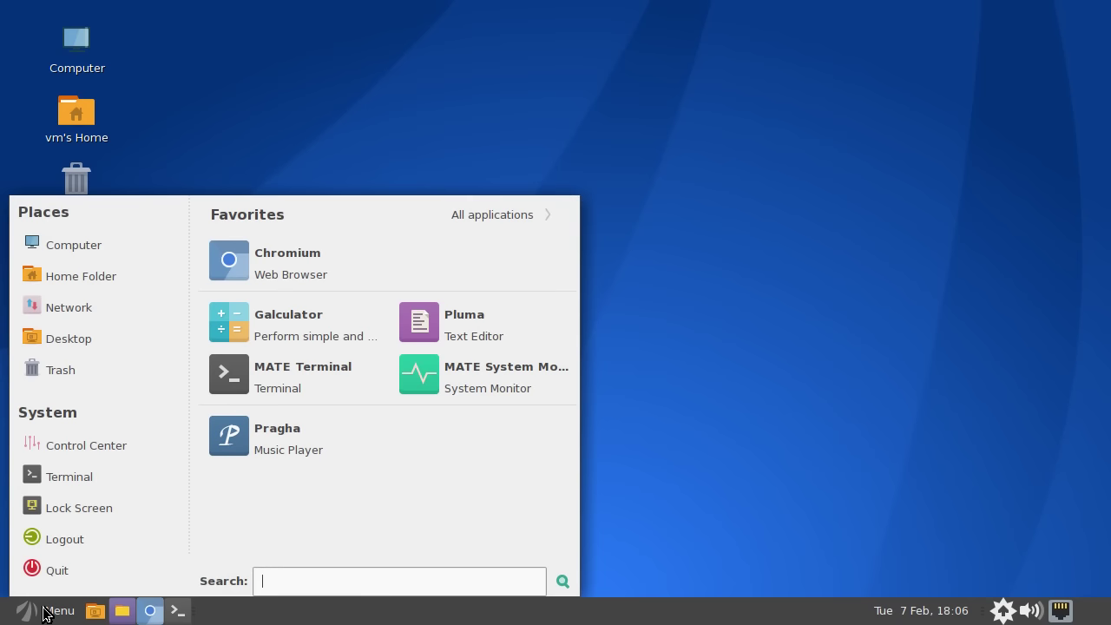
click(678, 235)
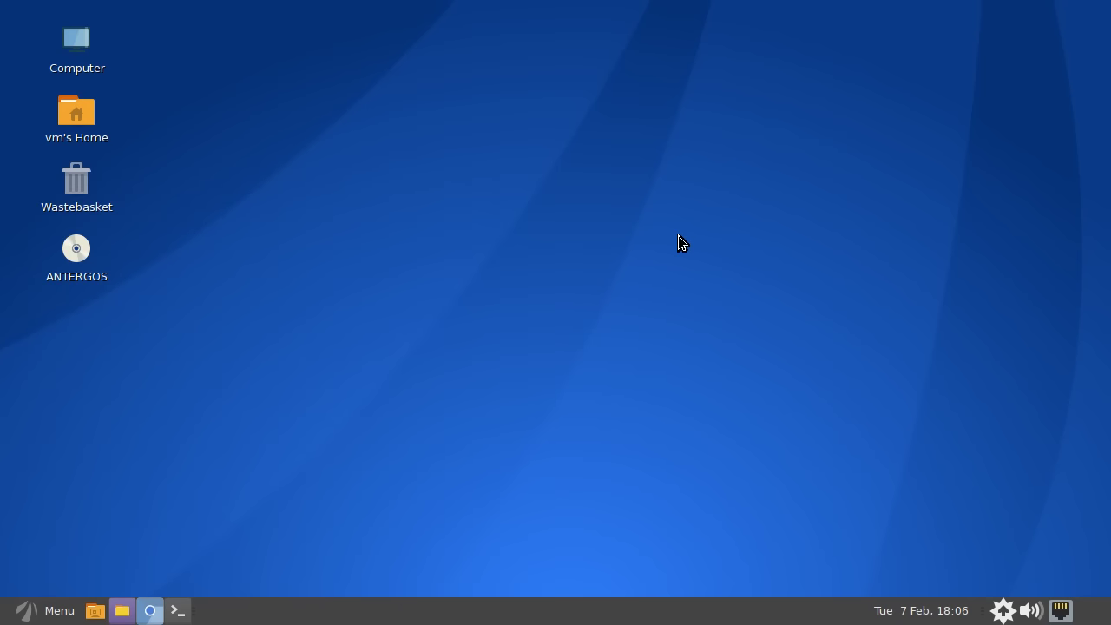